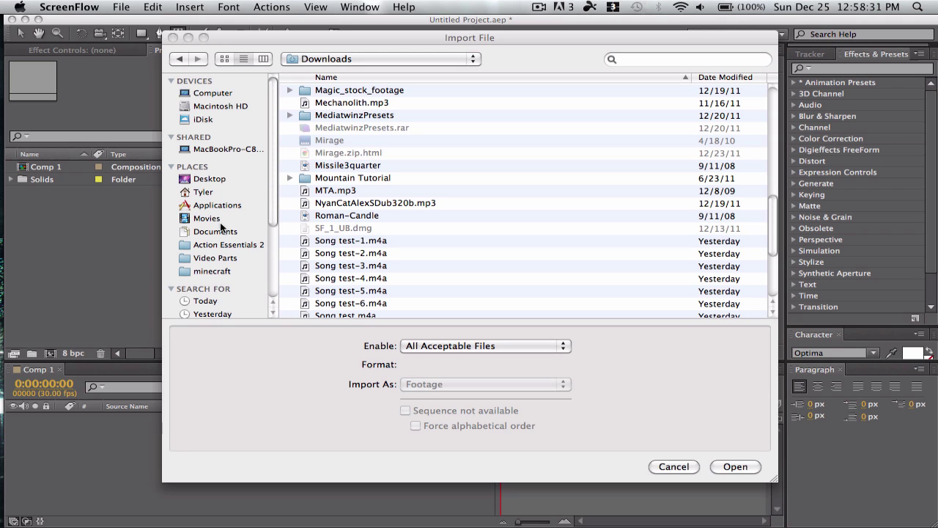
Browse the Action Essentials 2 and Action_Essentials_720p folders in the import dialog.
click(229, 244)
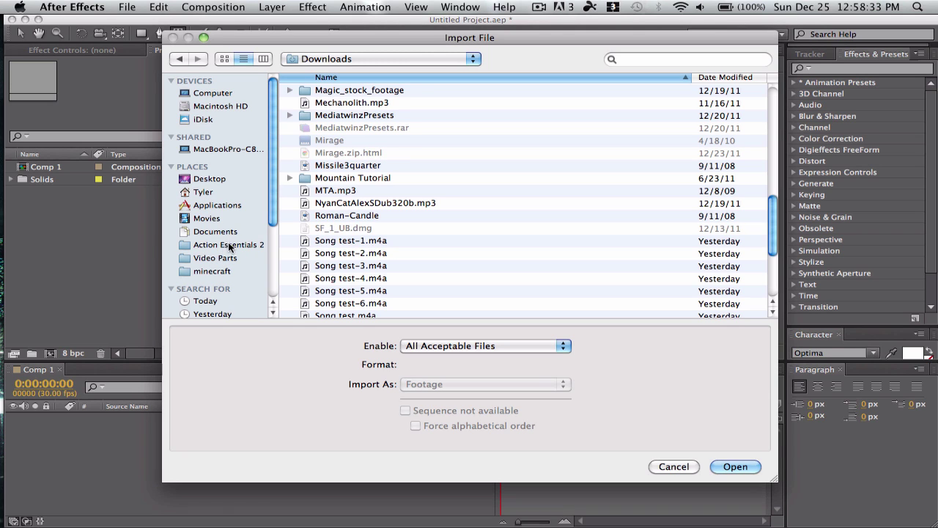
click(229, 244)
click(447, 90)
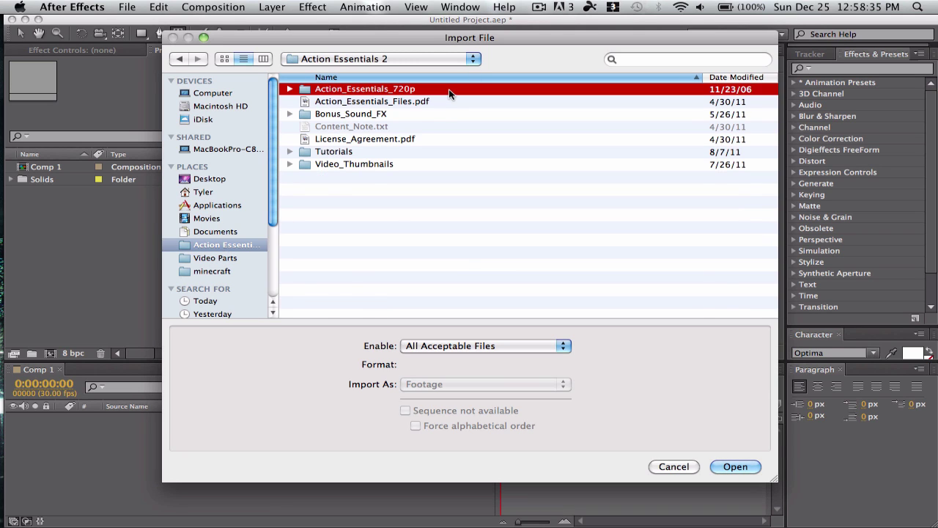
key(Return)
scroll(438, 192, down, 5)
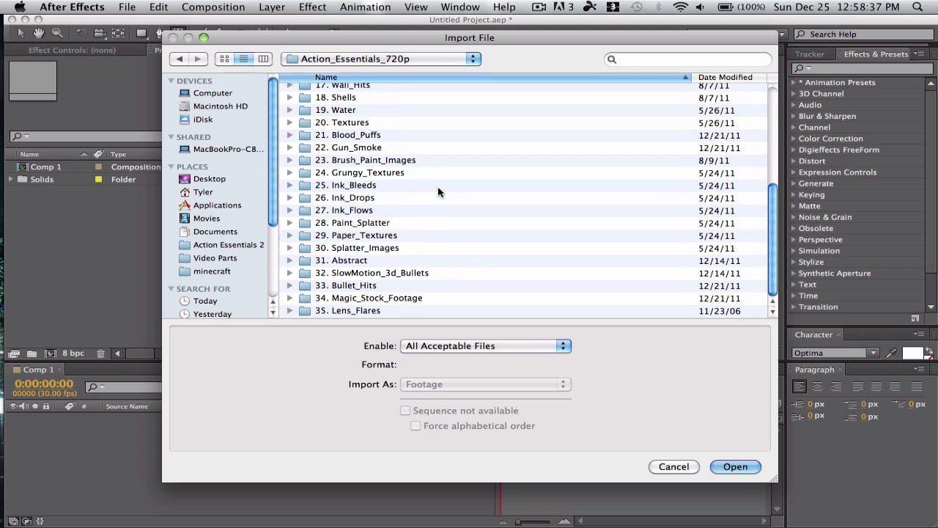
click(352, 136)
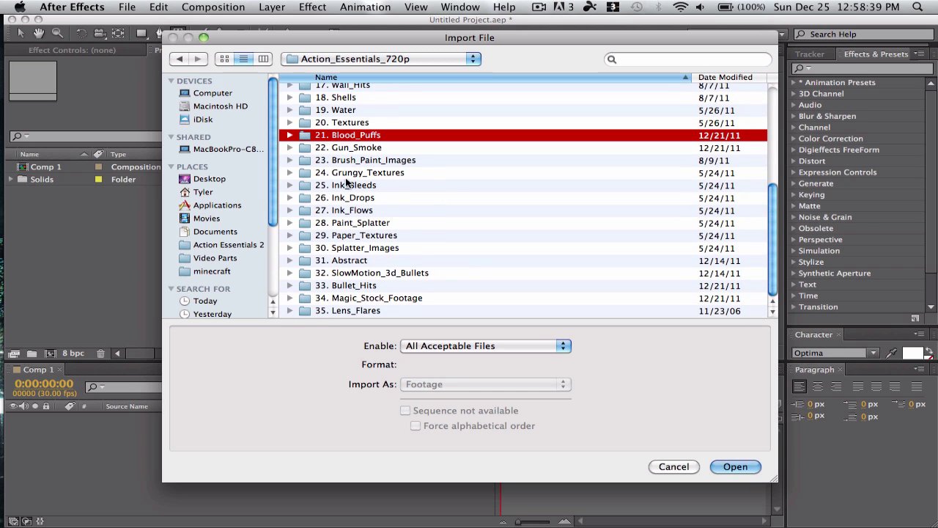
click(341, 311)
click(180, 58)
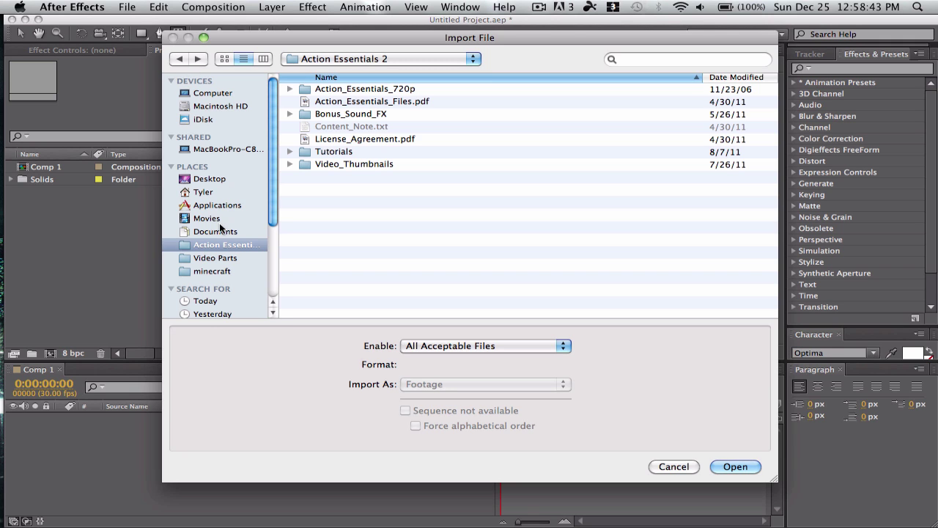
Go to the Downloads folder and select the Missile3quarter movie.
click(212, 192)
double_click(332, 139)
scroll(344, 190, down, 5)
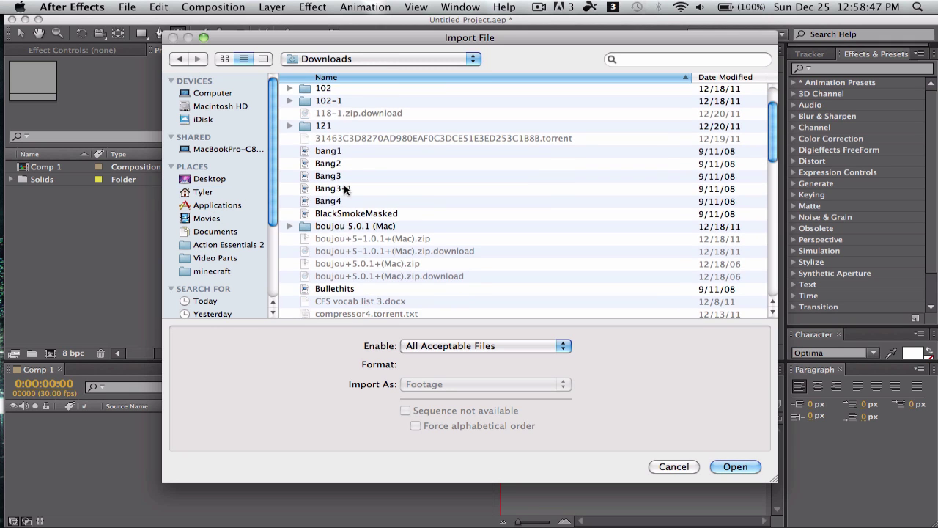
scroll(354, 225, down, 1)
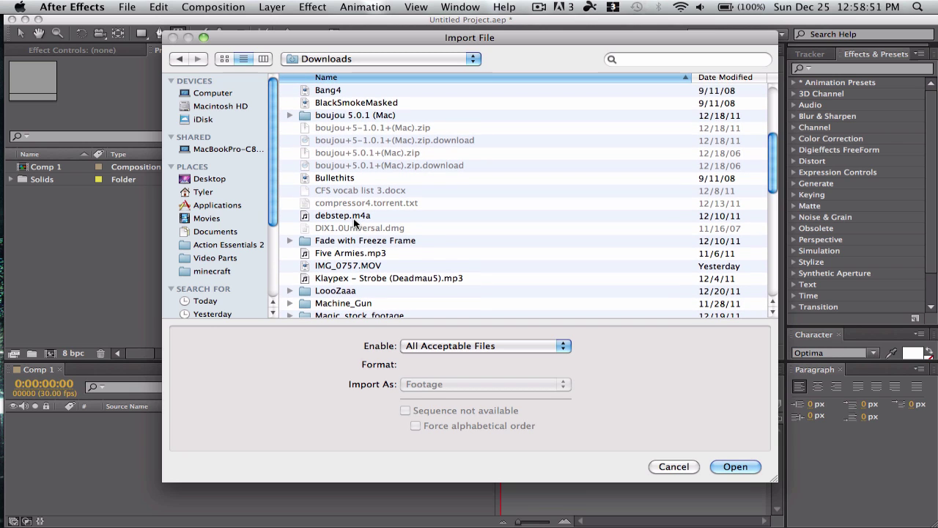
scroll(354, 223, down, 5)
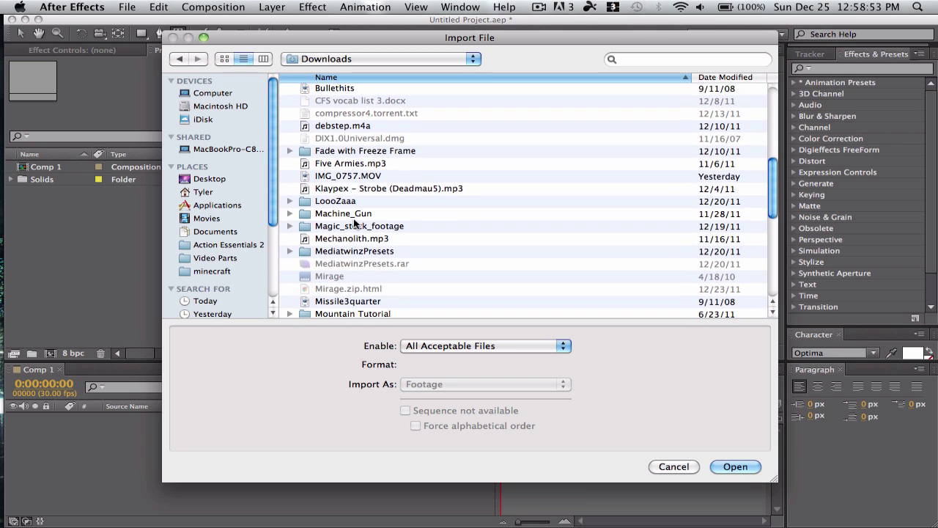
scroll(355, 222, down, 2)
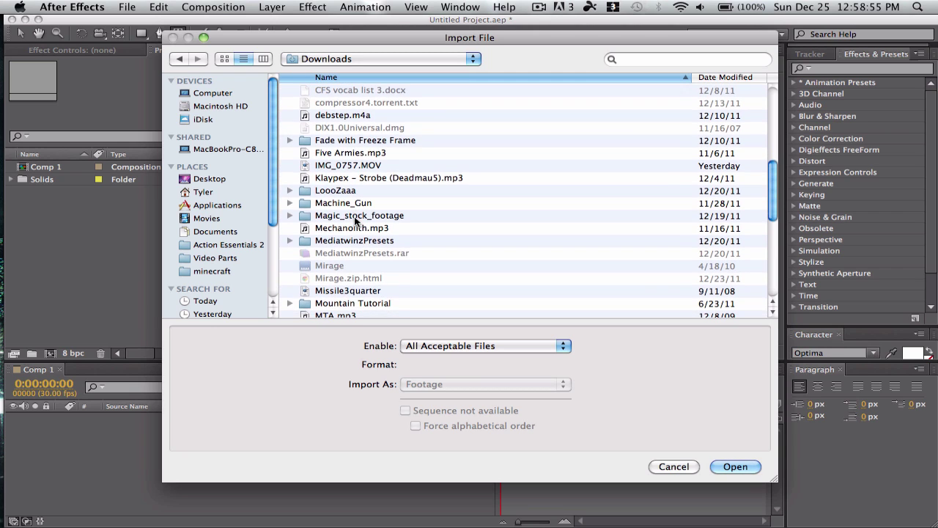
scroll(355, 220, down, 2)
click(359, 245)
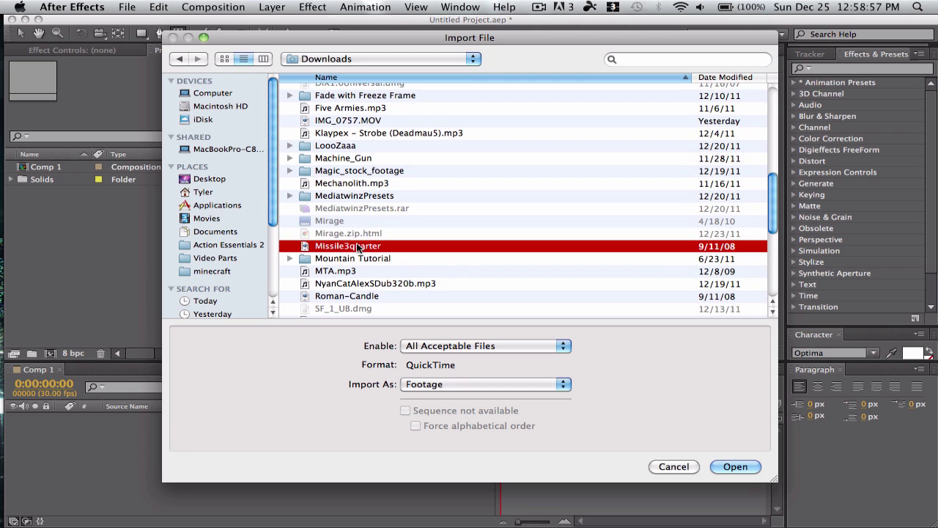
Switch to column view and play the 720 × 480, 00:01 Missile3quarter preview several times.
click(263, 59)
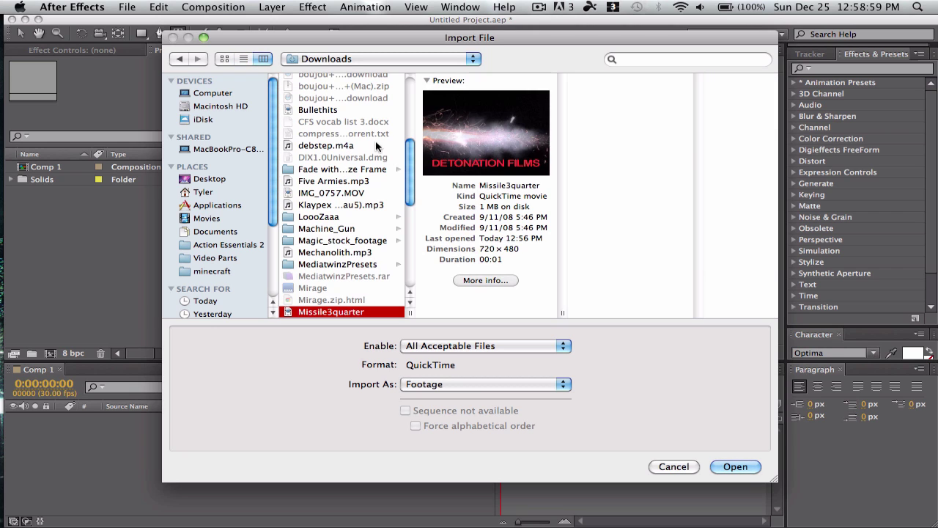
click(484, 134)
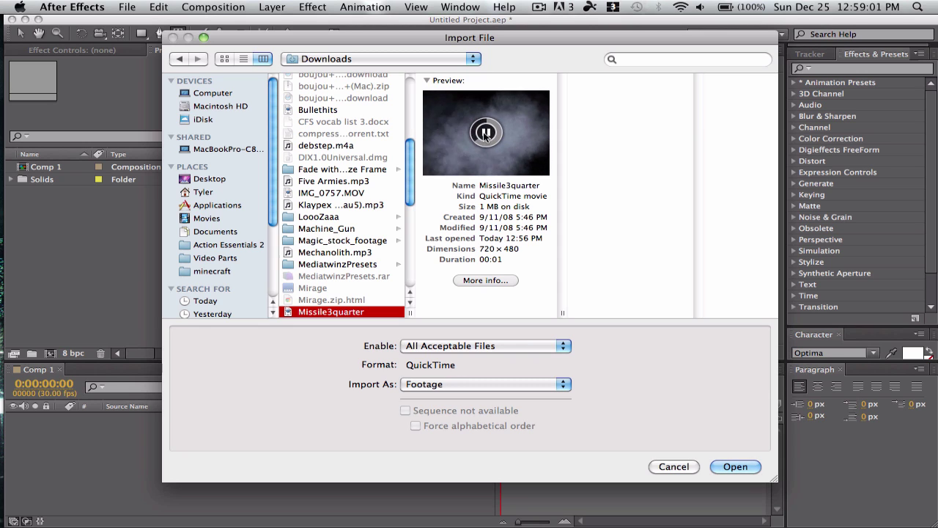
click(492, 132)
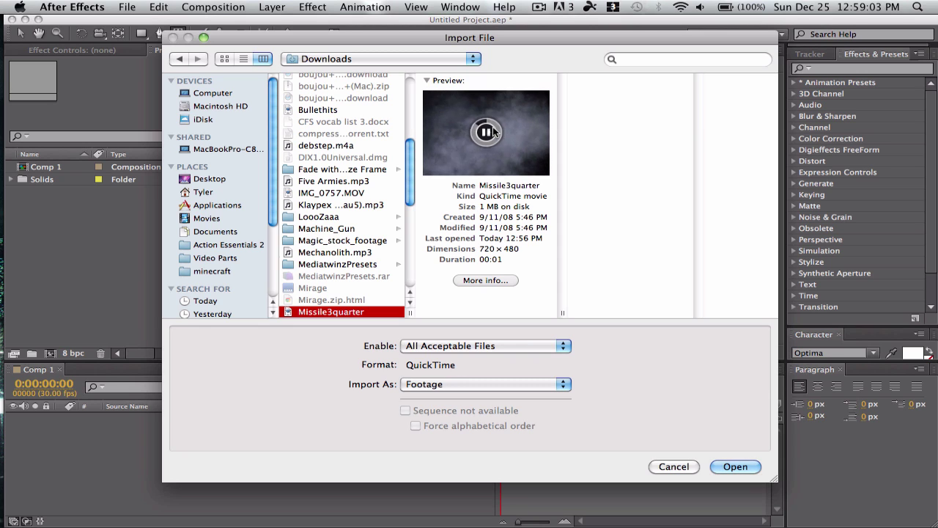
click(492, 132)
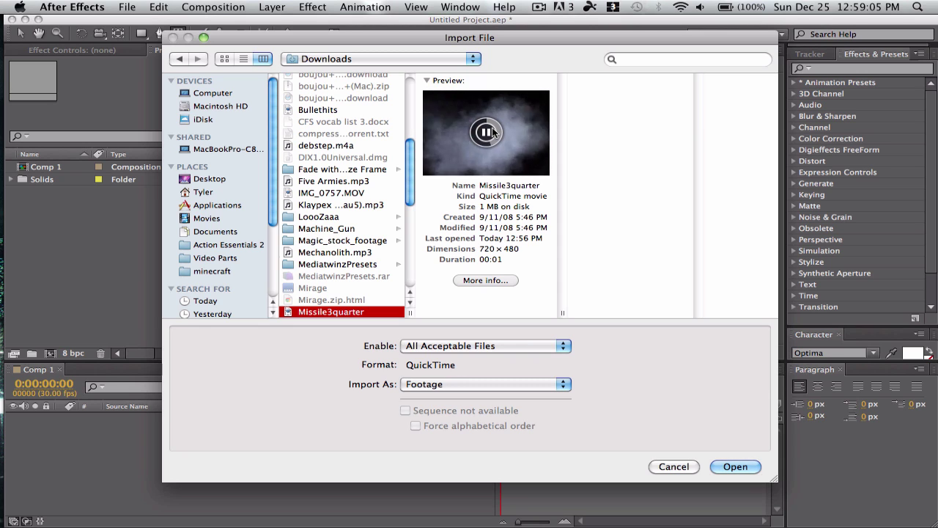
click(492, 132)
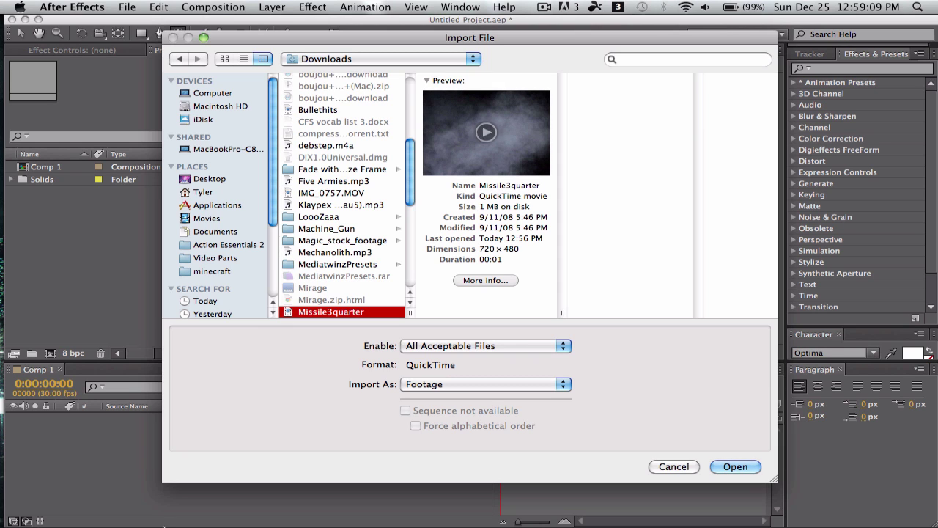
scroll(303, 290, down, 3)
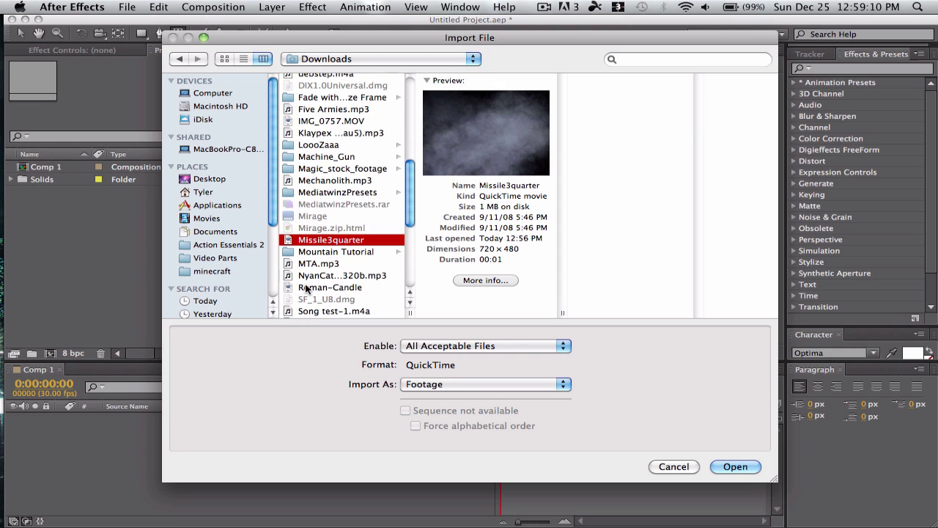
Import Missile3quarter.mov, make a composition from it, and view at Full resolution, 100%.
double_click(331, 241)
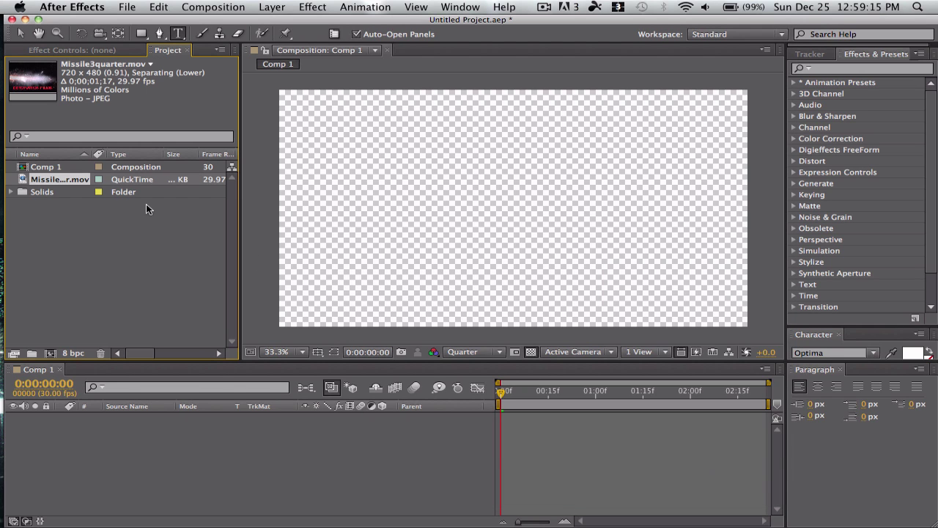
drag(44, 181, 53, 354)
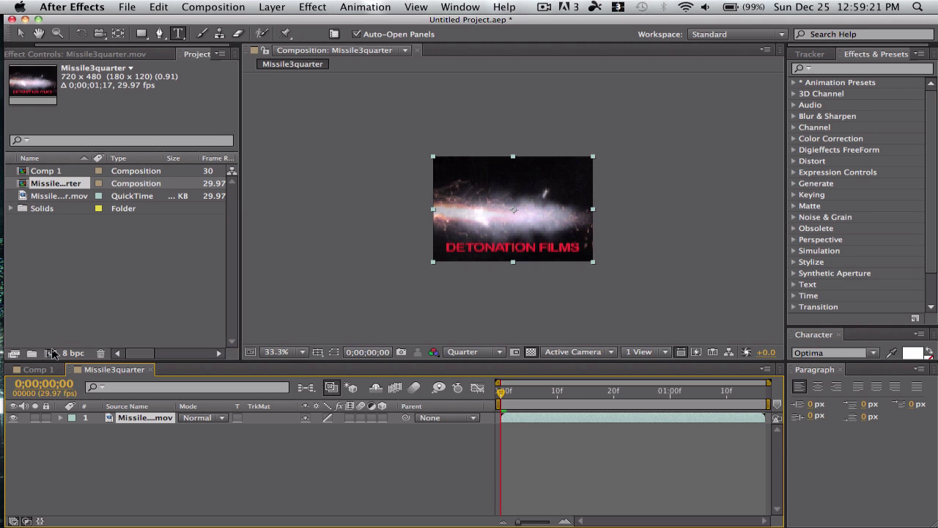
click(490, 351)
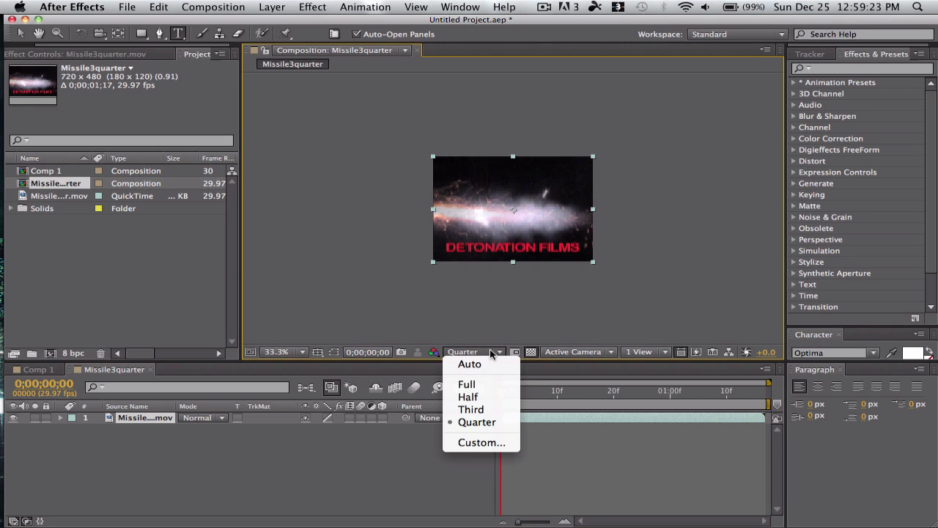
click(477, 382)
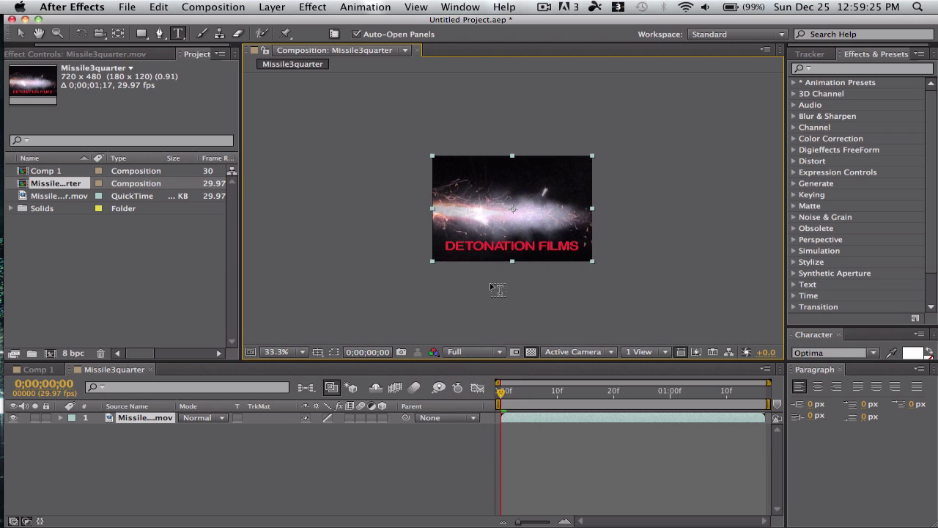
key(slash)
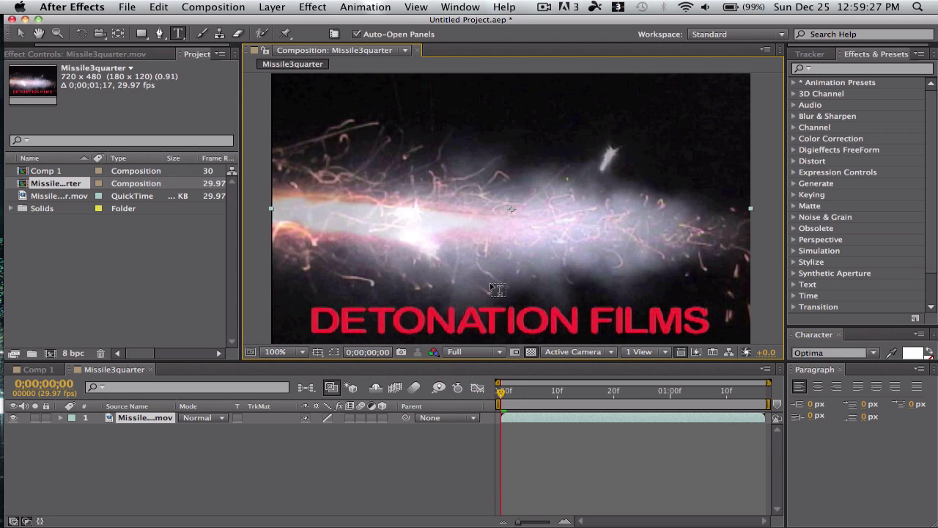
Start the Missile3quarter work area at frame 10 with B and preview the smoke and sparks.
drag(500, 392, 559, 403)
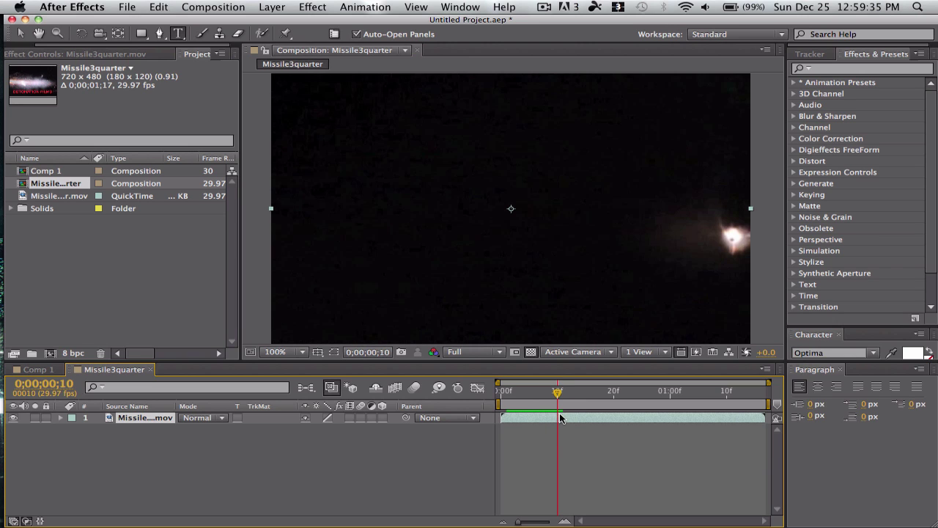
key(n)
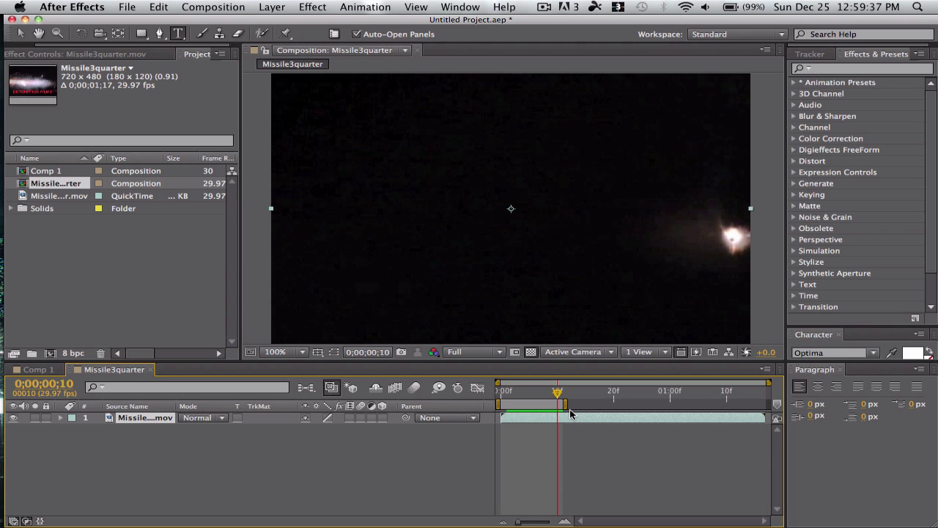
key(super+z)
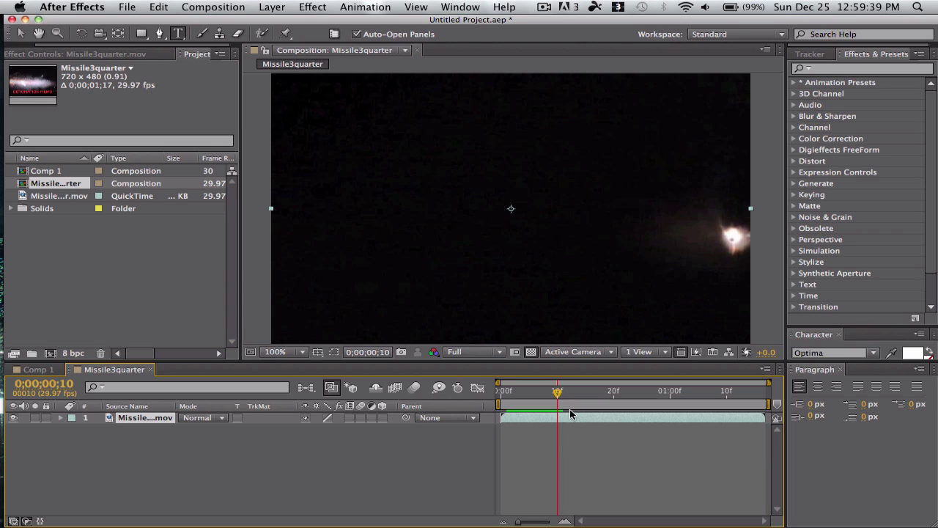
key(b)
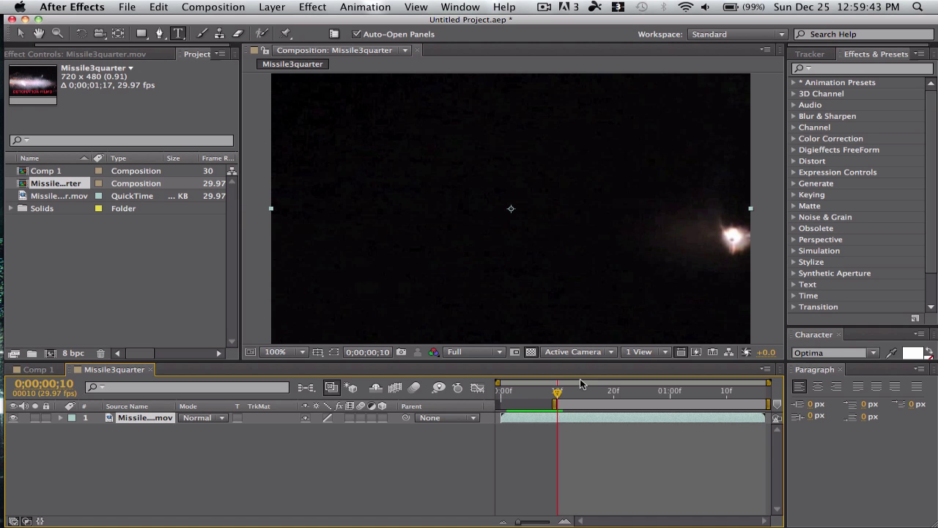
key(space)
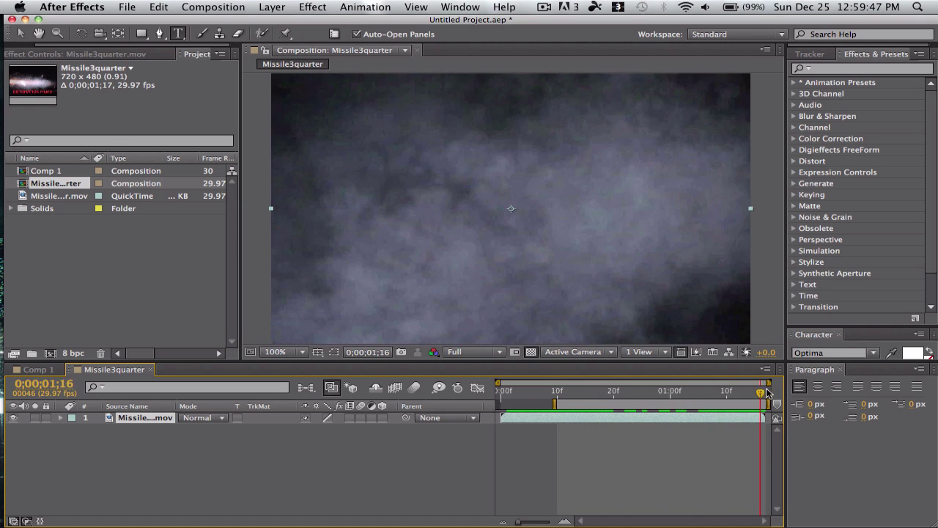
drag(766, 394, 588, 378)
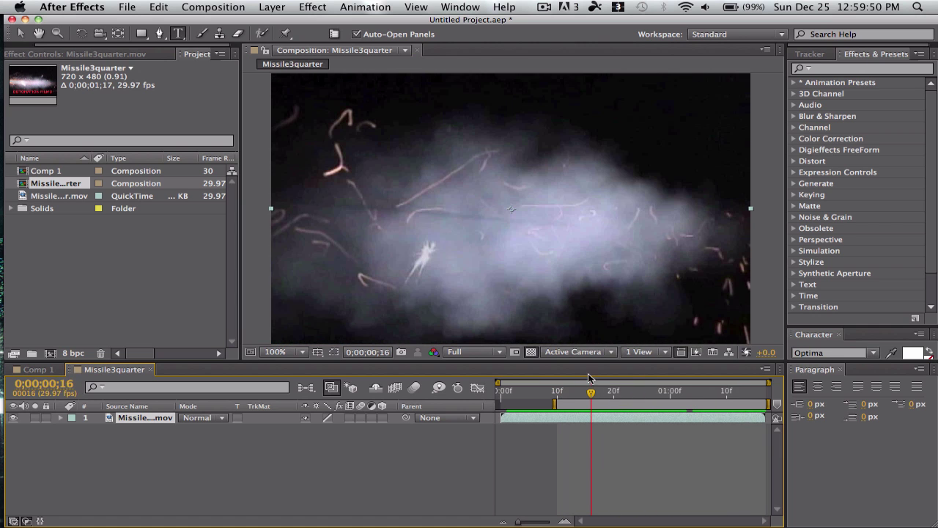
click(110, 53)
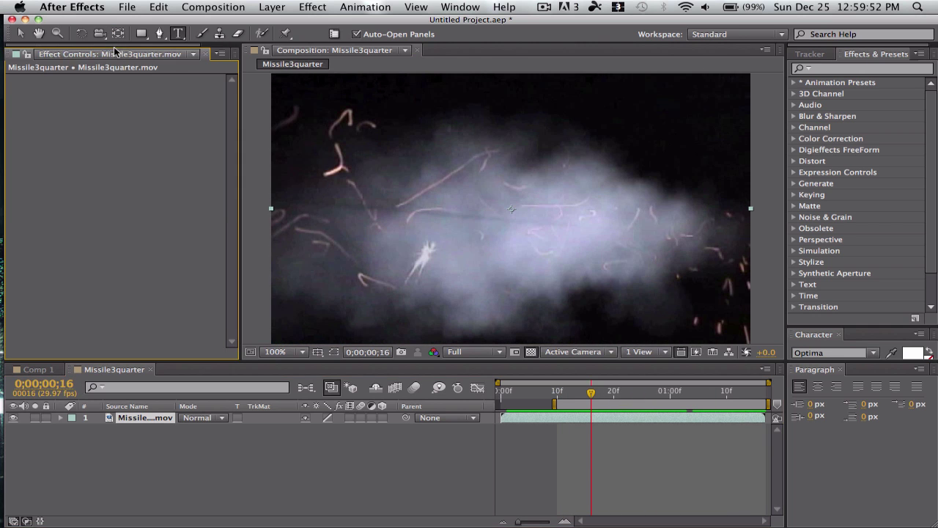
Add Shift Channels to the missile footage with Take Alpha From set to Red.
click(314, 10)
mouse_move(323, 4)
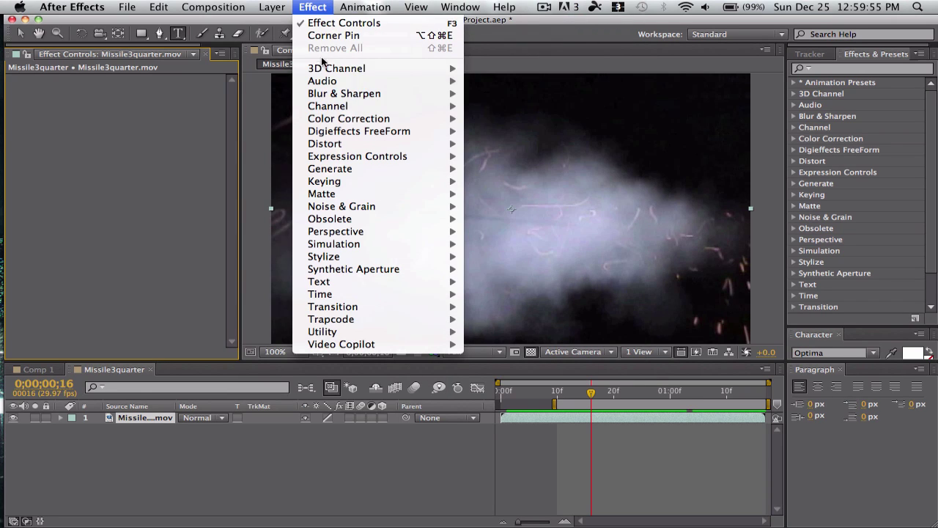
mouse_move(331, 110)
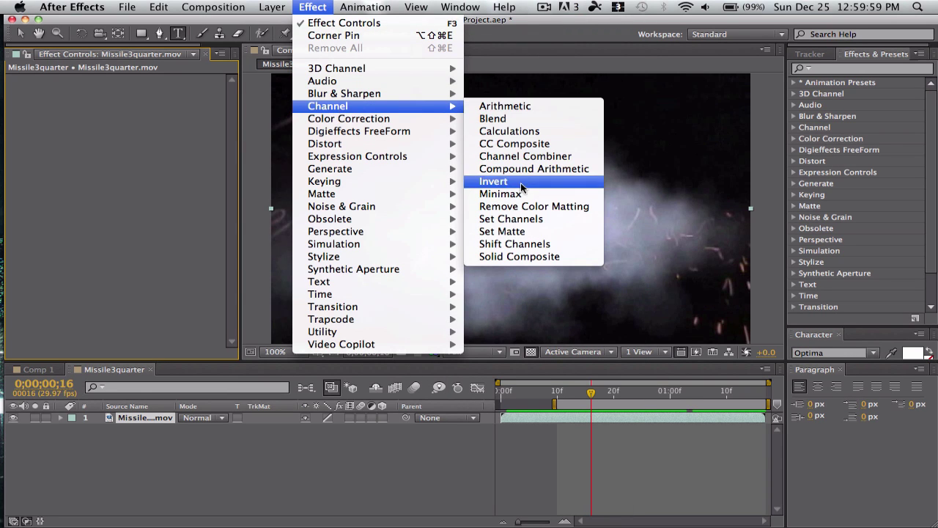
click(514, 243)
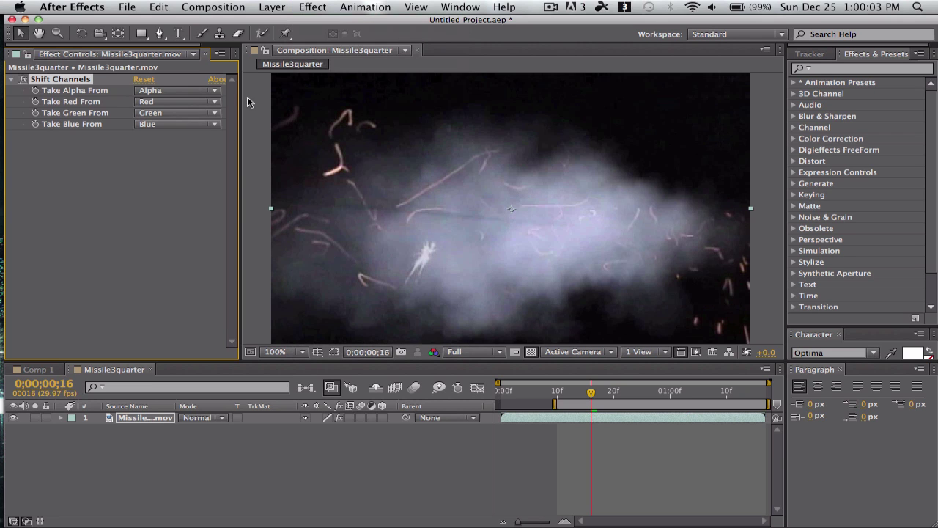
click(190, 93)
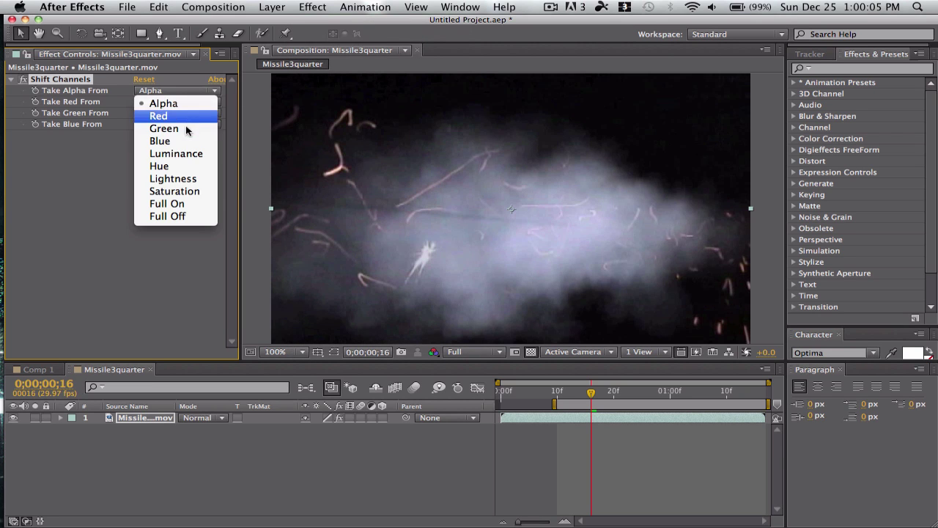
click(182, 116)
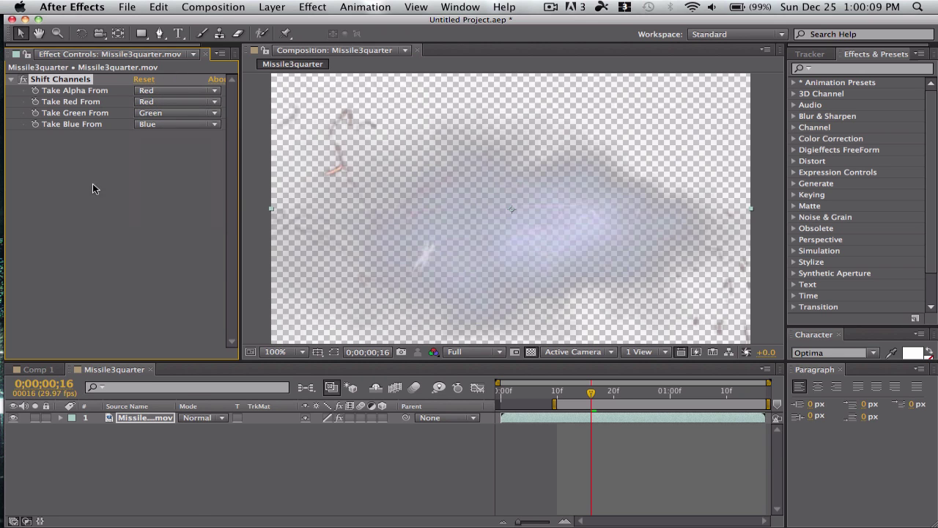
Add the Remove Color Matting effect from the layer's Channel effects.
right_click(21, 187)
mouse_move(108, 365)
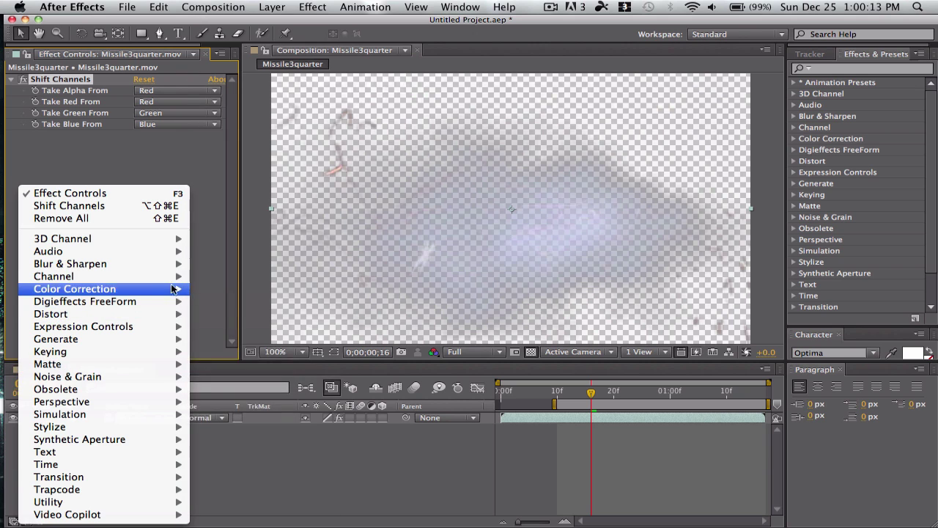
mouse_move(176, 276)
click(282, 375)
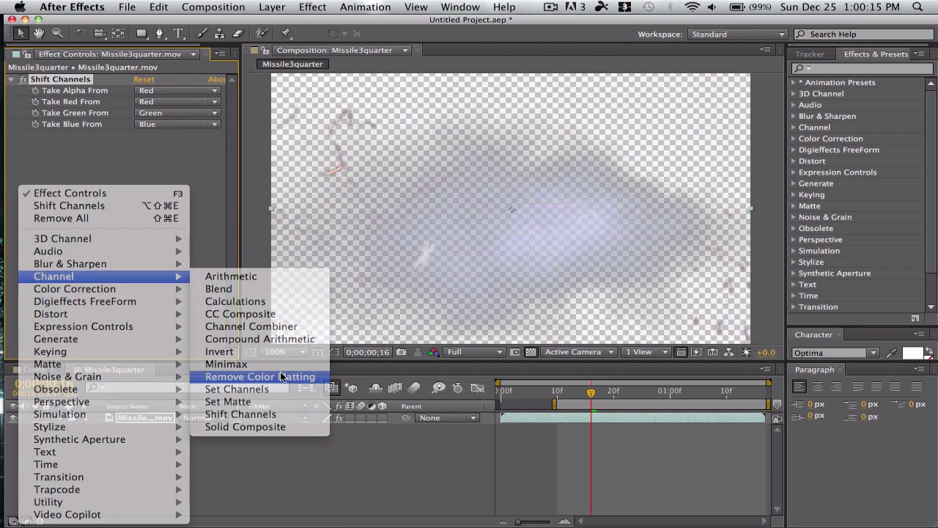
Toggle the transparency grid and scrub to frame 14 to check the keyed missile streak.
click(531, 352)
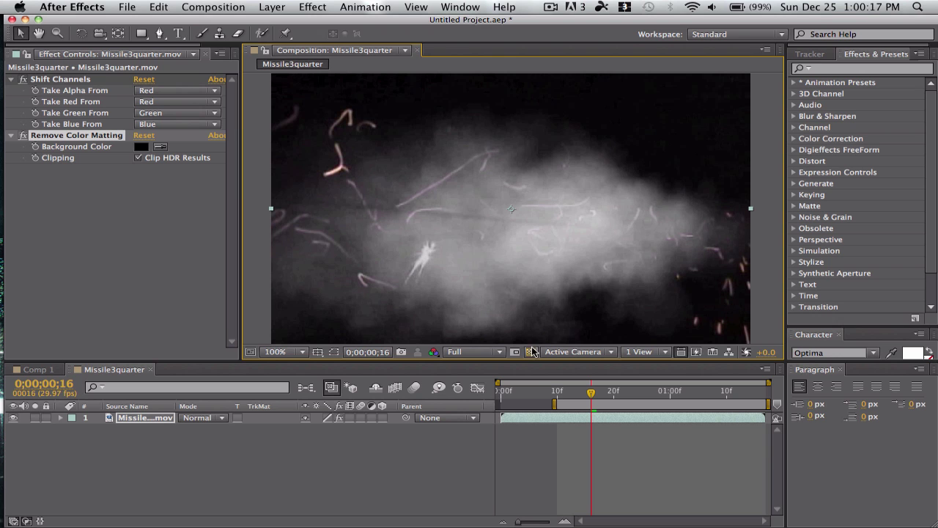
mouse_move(584, 396)
mouse_down()
mouse_move(562, 399)
mouse_move(597, 403)
mouse_move(575, 403)
mouse_move(584, 404)
mouse_up()
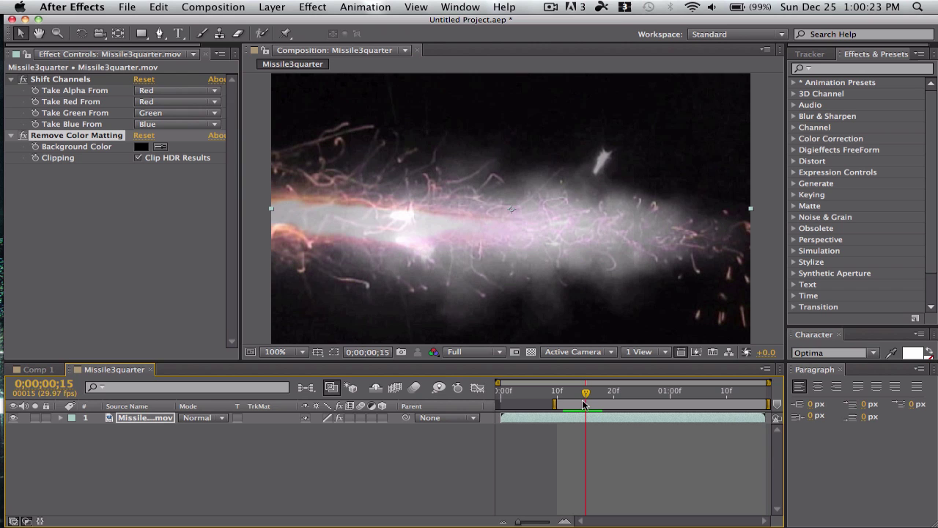
click(531, 351)
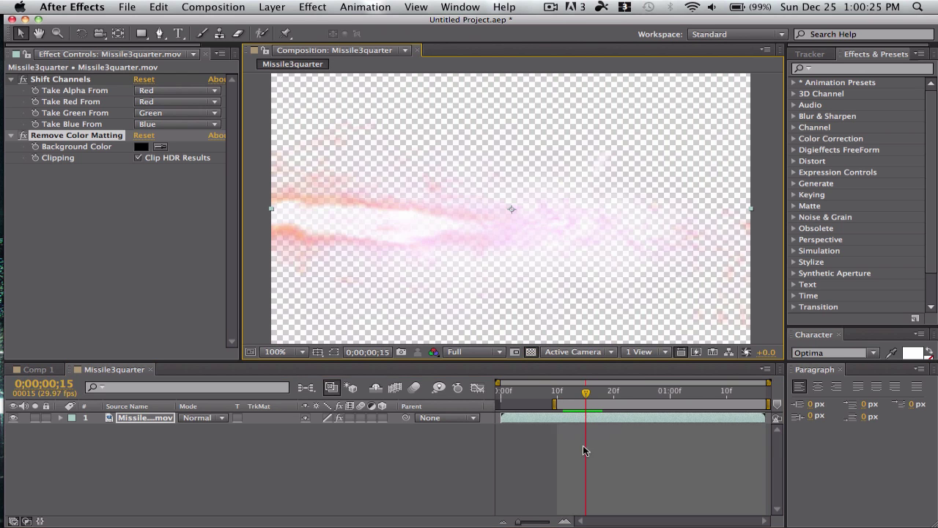
mouse_move(586, 396)
mouse_down()
mouse_move(565, 397)
mouse_move(609, 397)
mouse_move(565, 398)
mouse_move(584, 403)
mouse_move(569, 407)
mouse_move(583, 403)
mouse_move(503, 392)
mouse_move(568, 385)
mouse_up()
key(space)
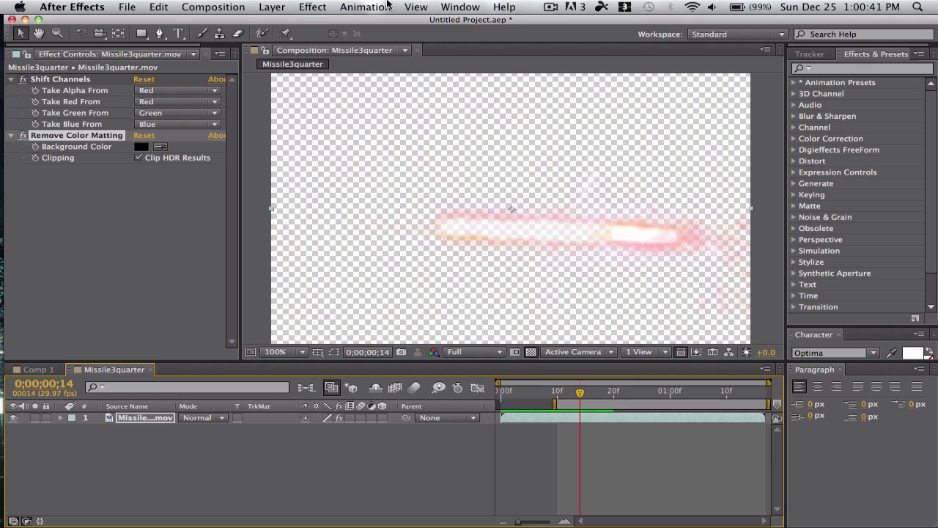
click(214, 7)
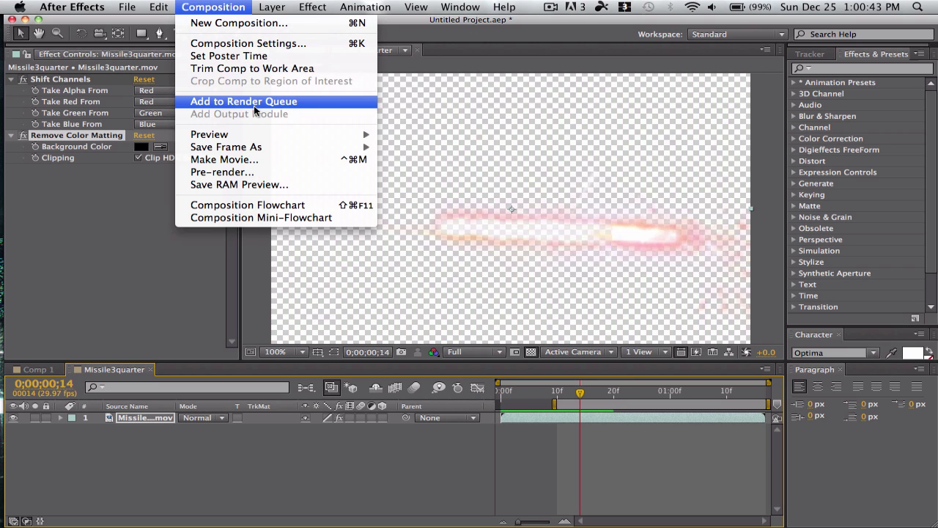
Queue Missile3quarter for rendering with the output module Channels set to RGB + Alpha.
click(243, 101)
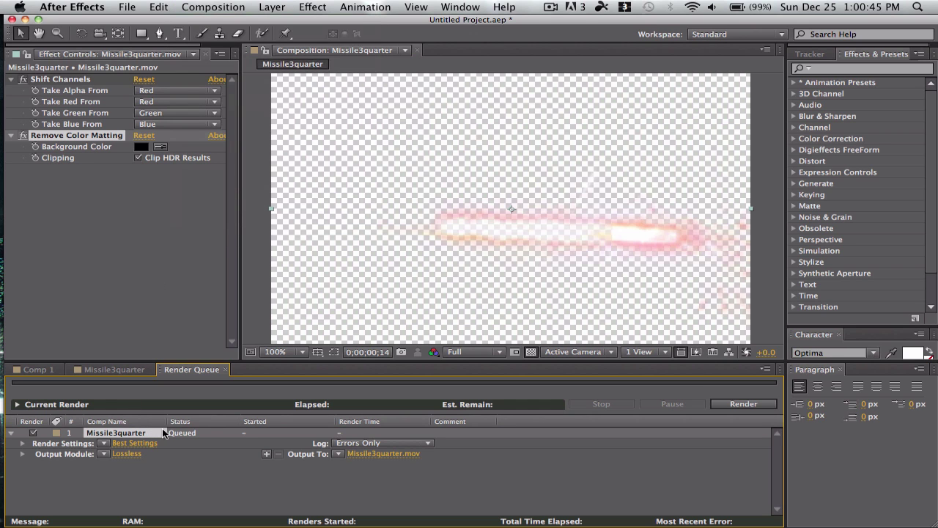
click(126, 454)
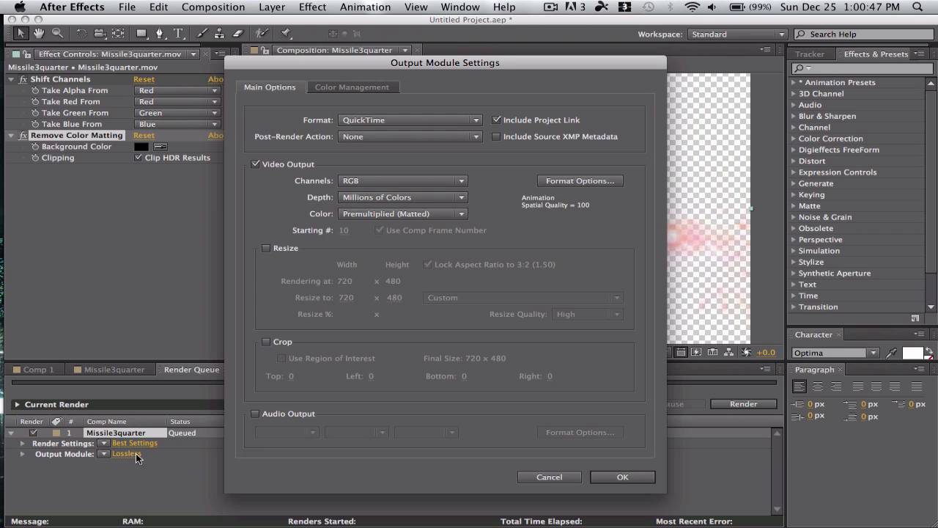
click(390, 186)
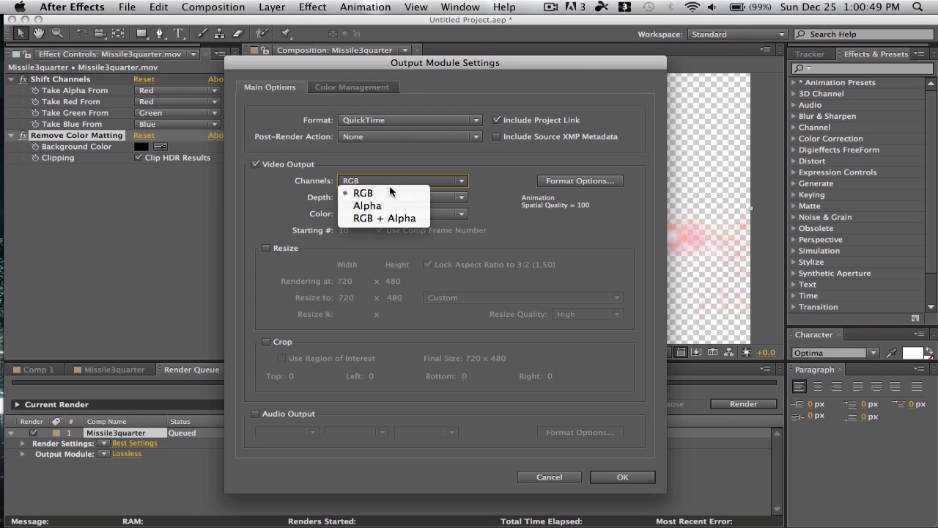
click(401, 219)
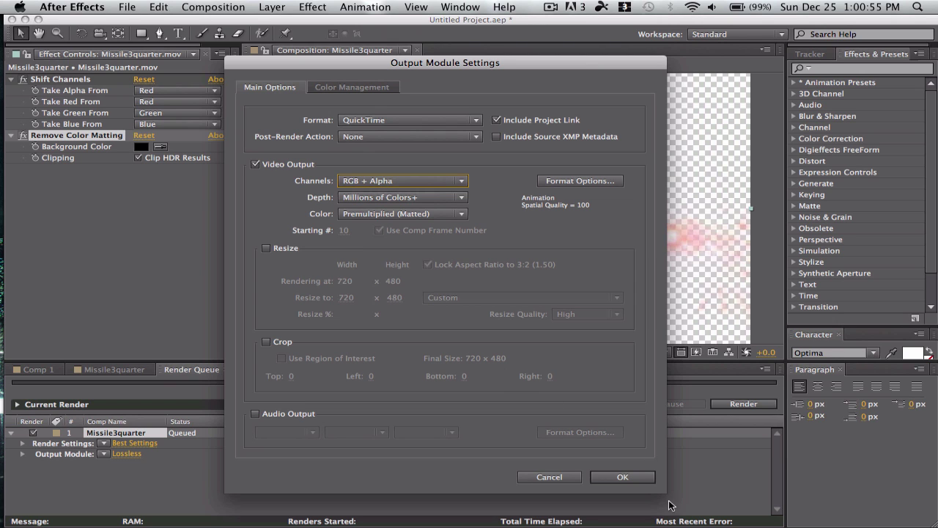
click(624, 484)
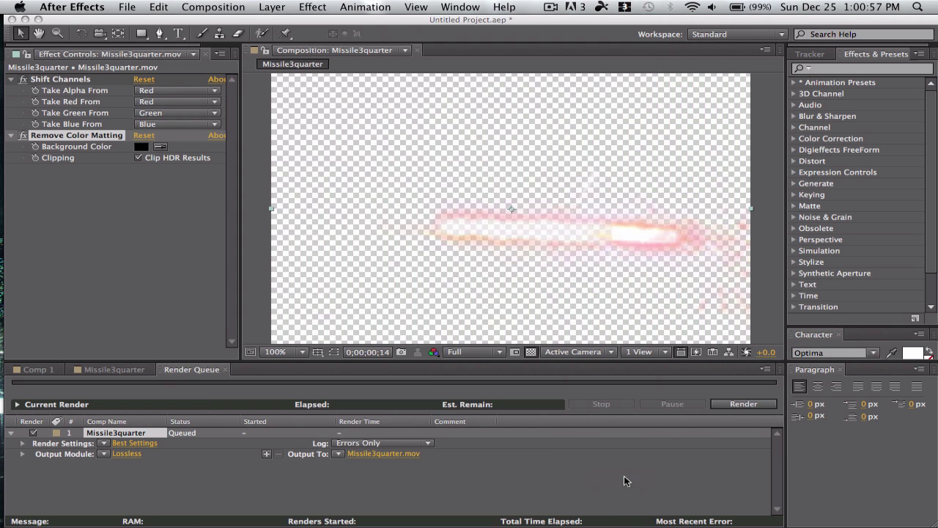
Browse the output location to Action Essentials 2 > Action_Essentials_720p > 22. Gun_Smoke.
click(379, 453)
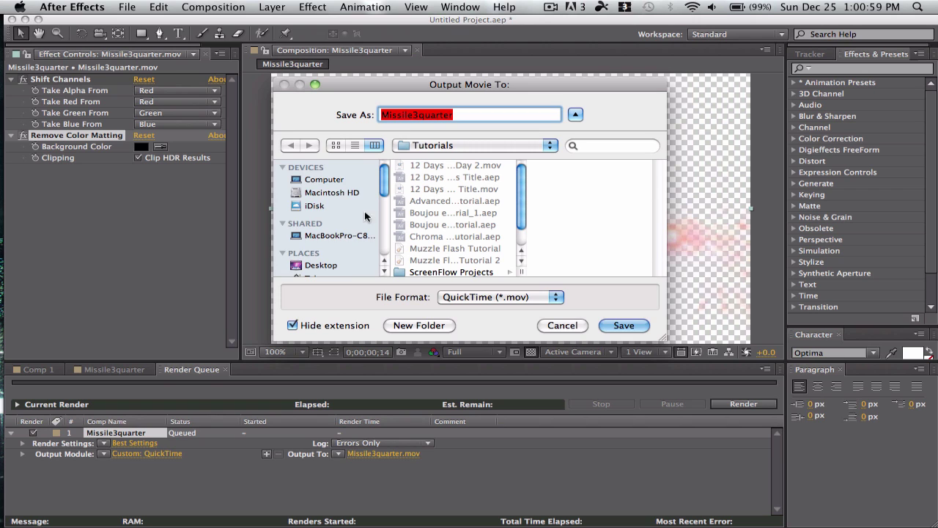
scroll(354, 229, down, 3)
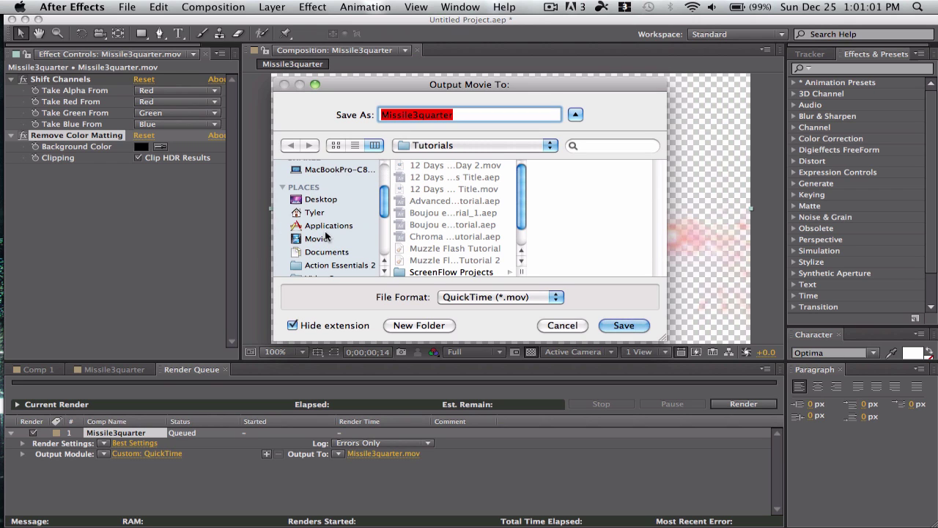
scroll(328, 236, down, 1)
click(337, 263)
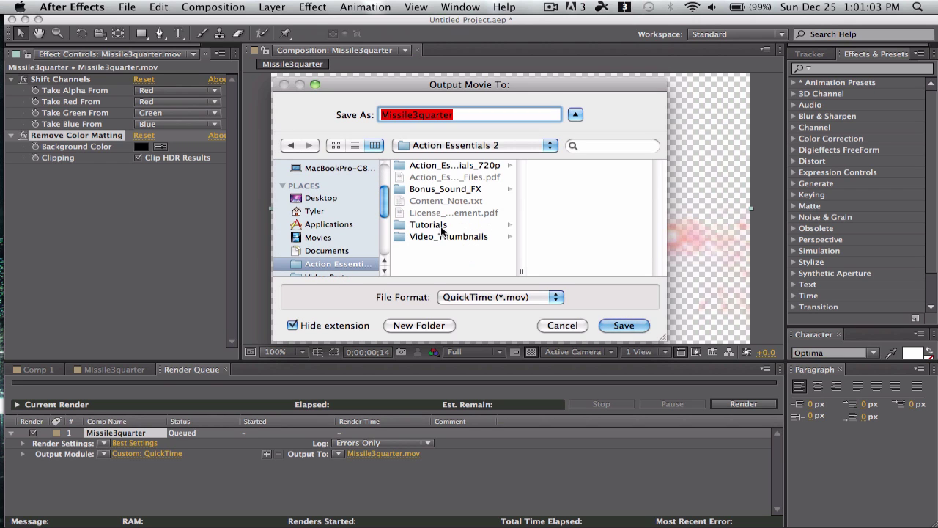
click(454, 167)
scroll(616, 216, down, 5)
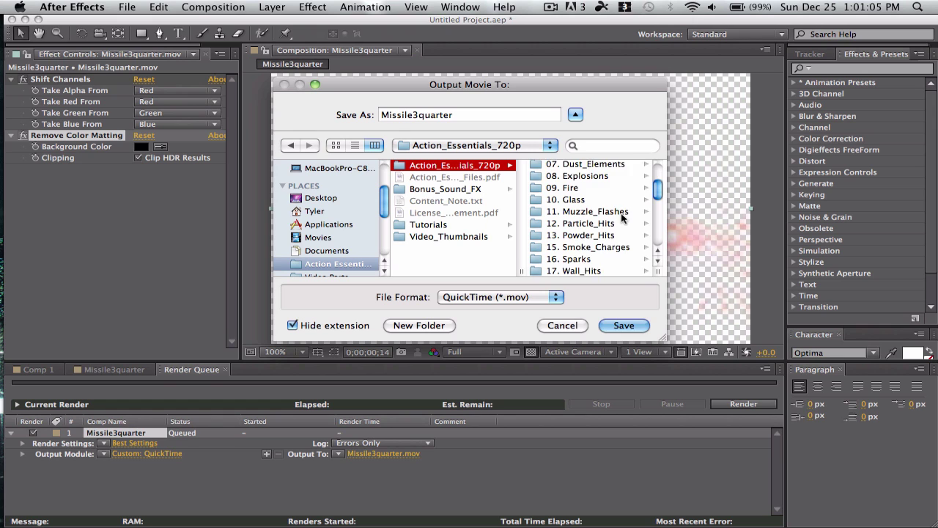
scroll(619, 218, down, 5)
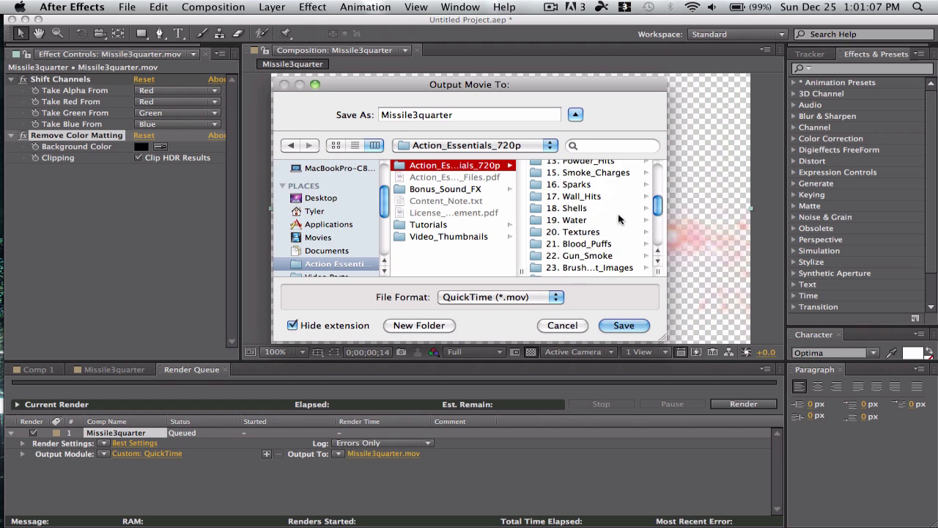
click(590, 241)
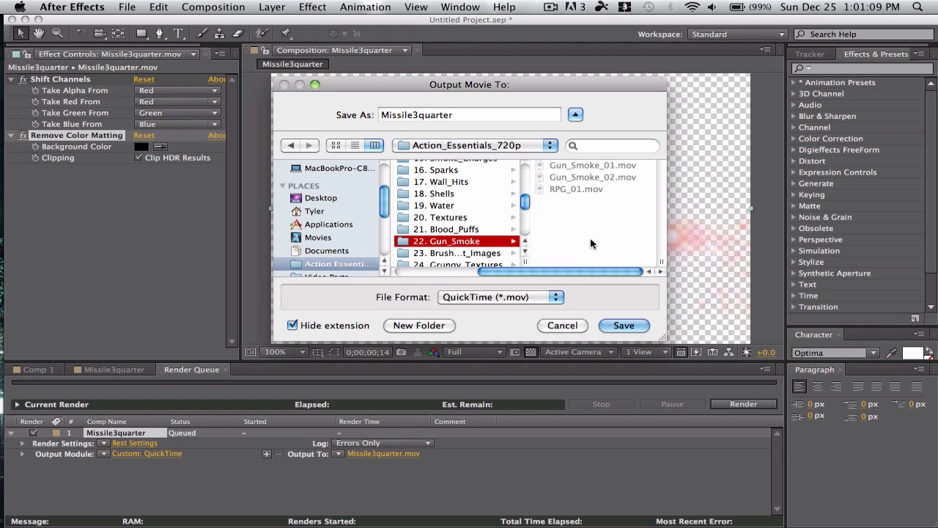
Name the output movie RPG_02 and save it in 22. Gun_Smoke.
click(561, 188)
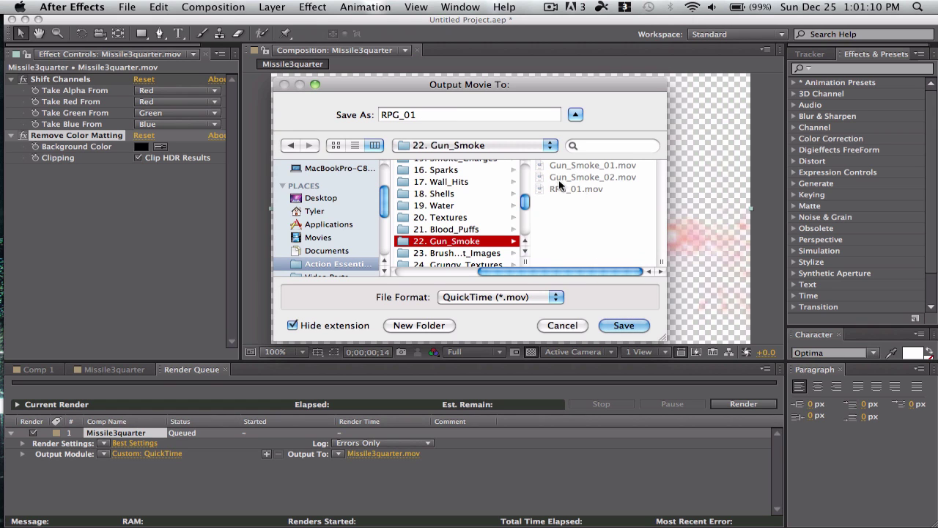
click(415, 114)
key(BackSpace)
text(2)
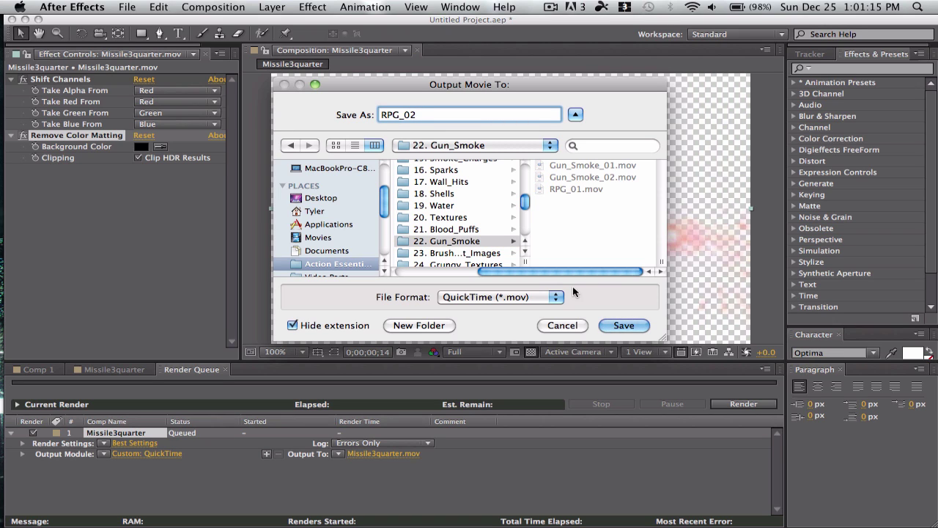
click(647, 255)
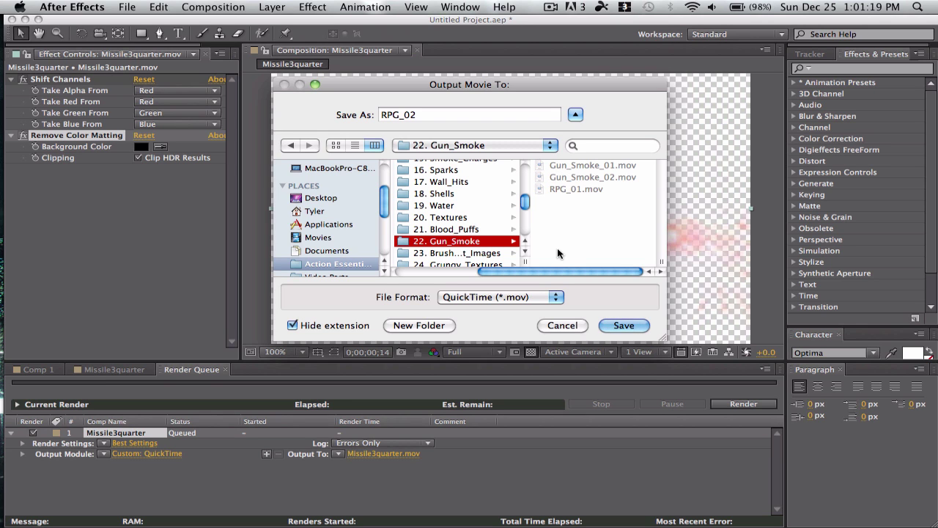
click(632, 324)
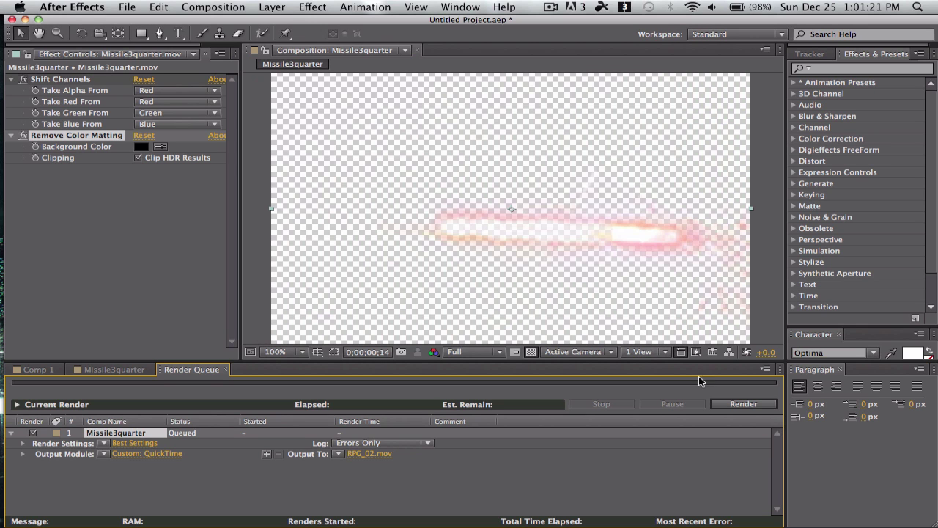
Render the queued composition, then go to Comp 1.
click(743, 404)
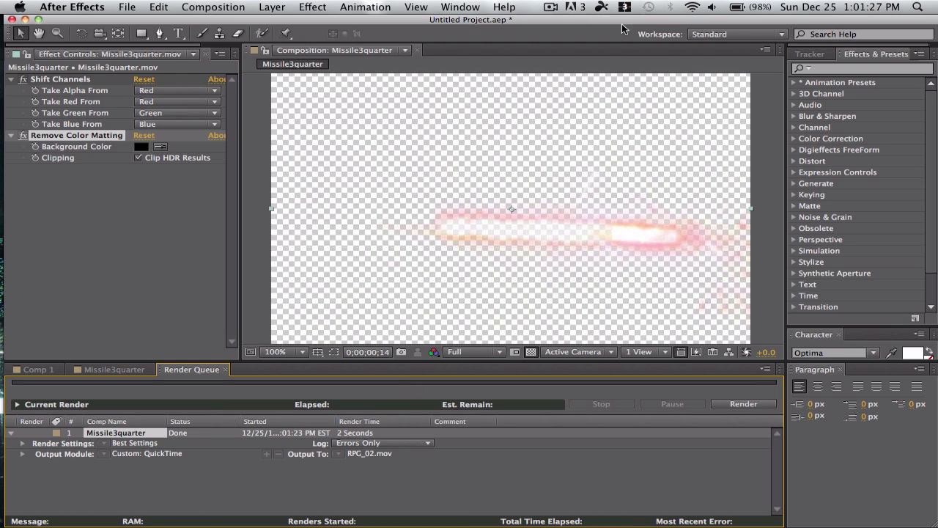
click(114, 369)
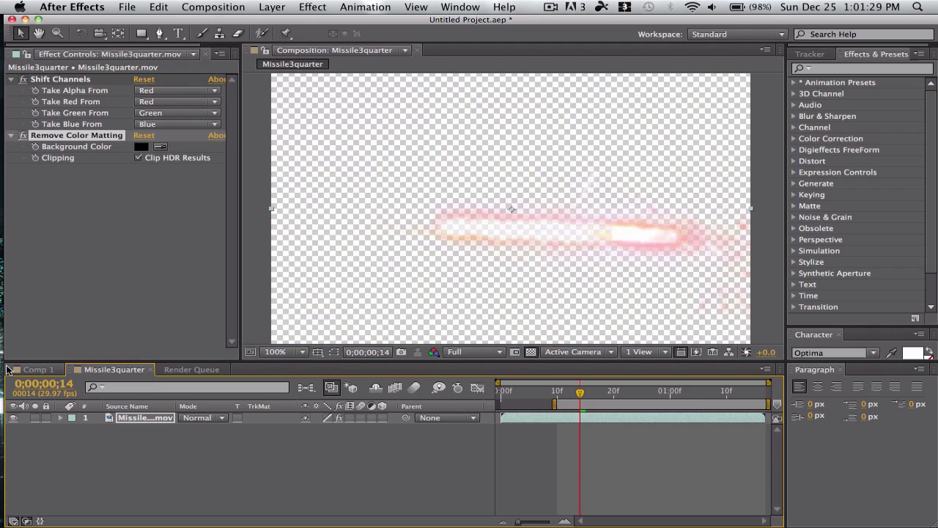
click(36, 369)
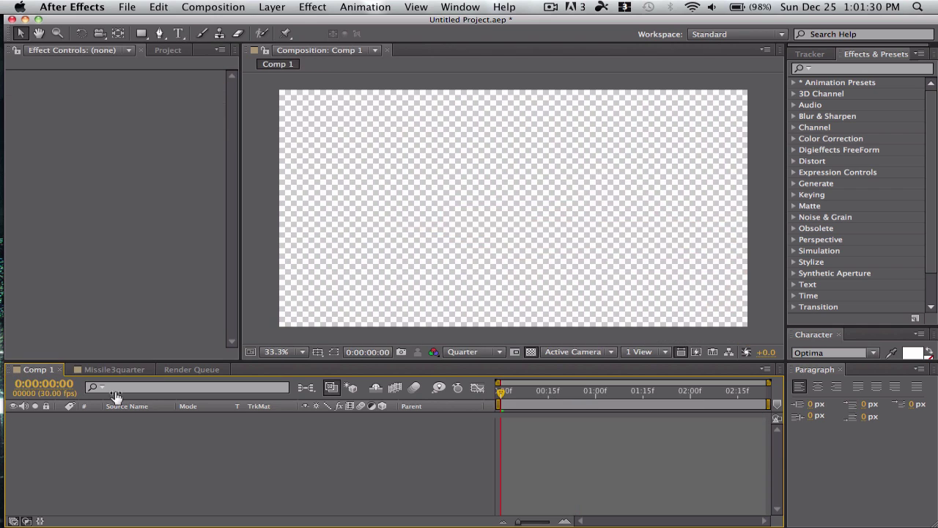
Create a new red (E00000) solid layer, Red Solid 1, filling Comp 1.
click(285, 7)
mouse_move(294, 23)
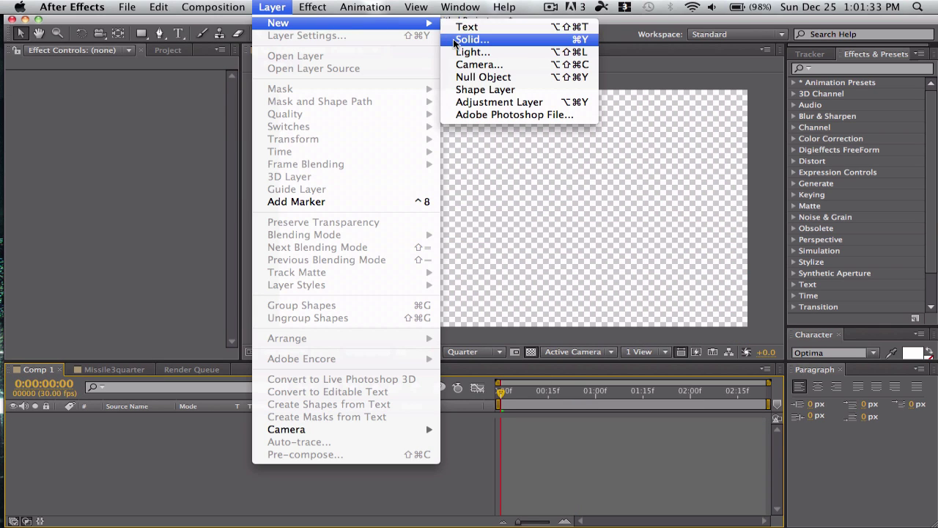
click(465, 38)
click(221, 325)
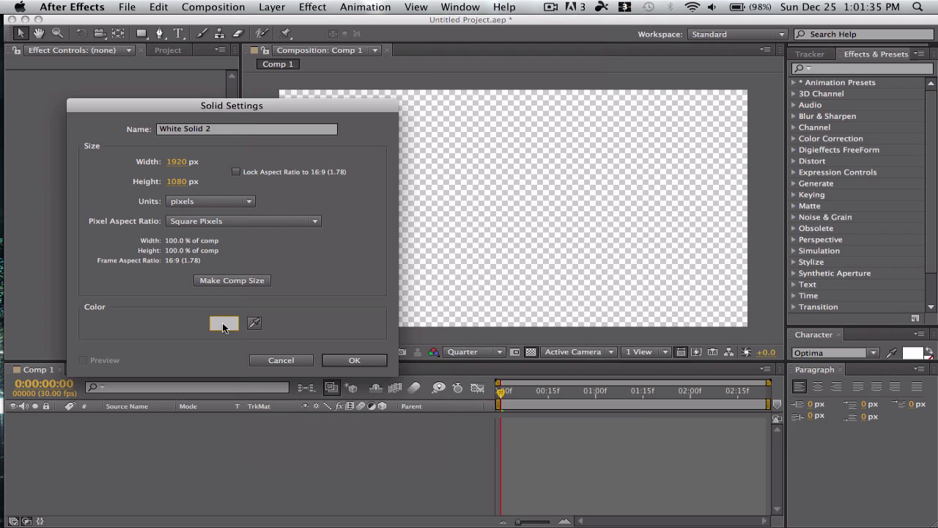
drag(485, 339, 661, 266)
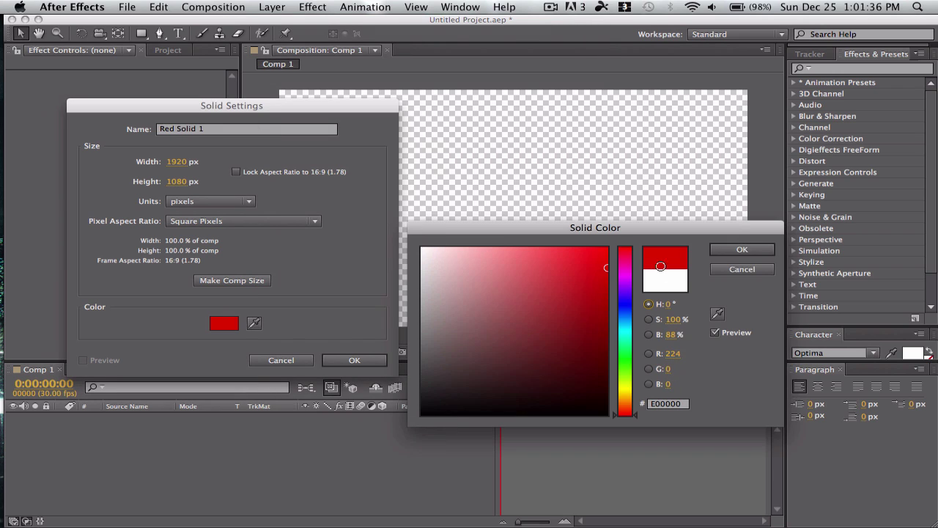
click(741, 249)
click(353, 360)
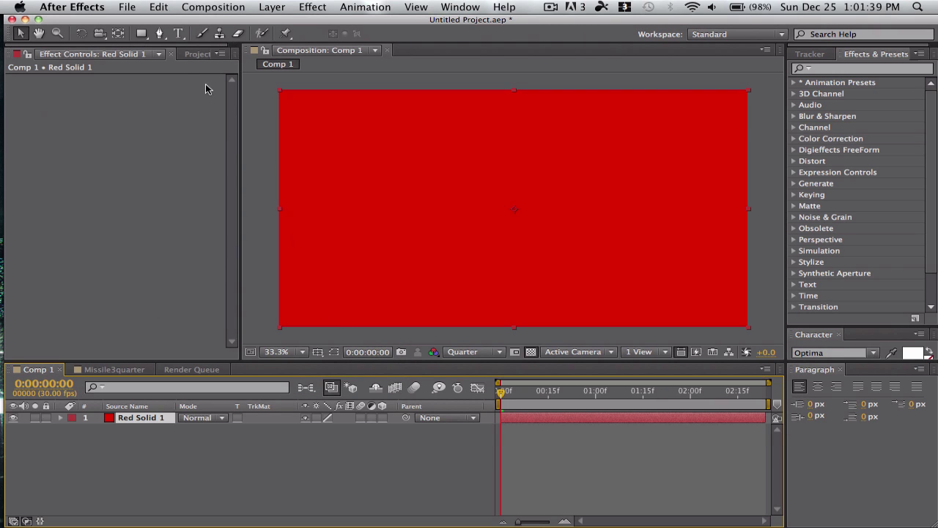
click(195, 55)
Import the rendered RPG_02.mov from the 22. Gun_Smoke folder.
double_click(115, 243)
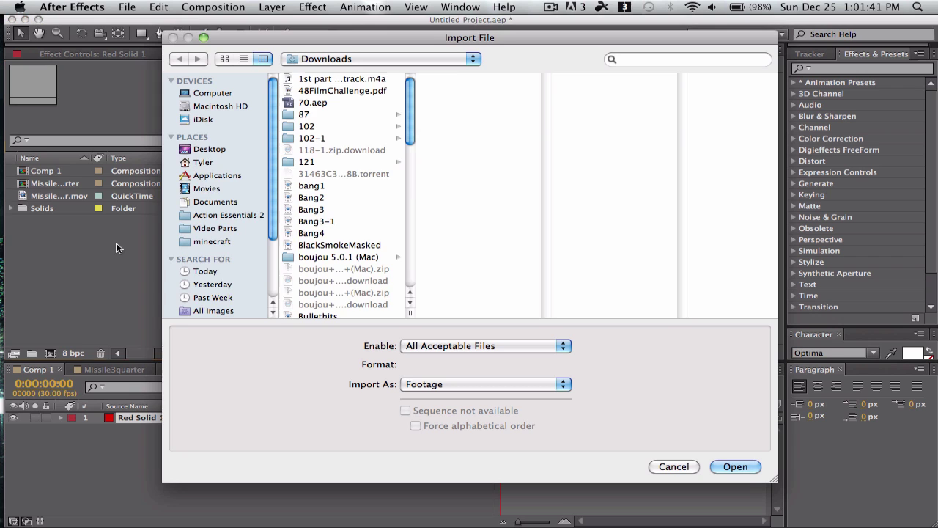
click(212, 245)
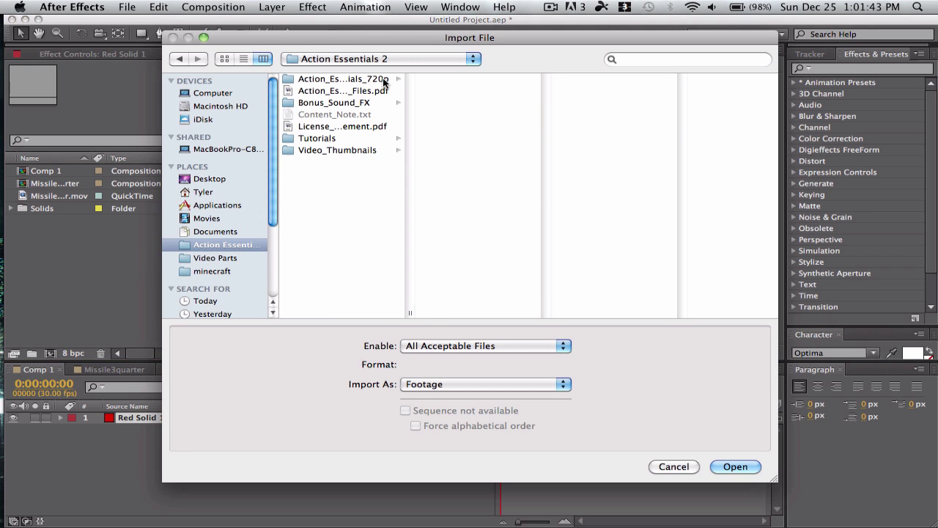
click(343, 78)
scroll(450, 152, down, 1)
scroll(451, 152, down, 1)
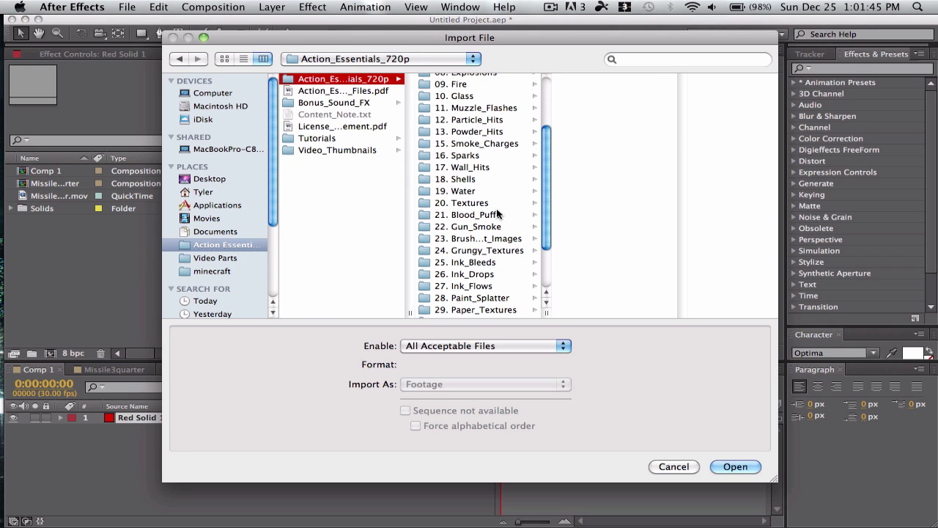
click(524, 228)
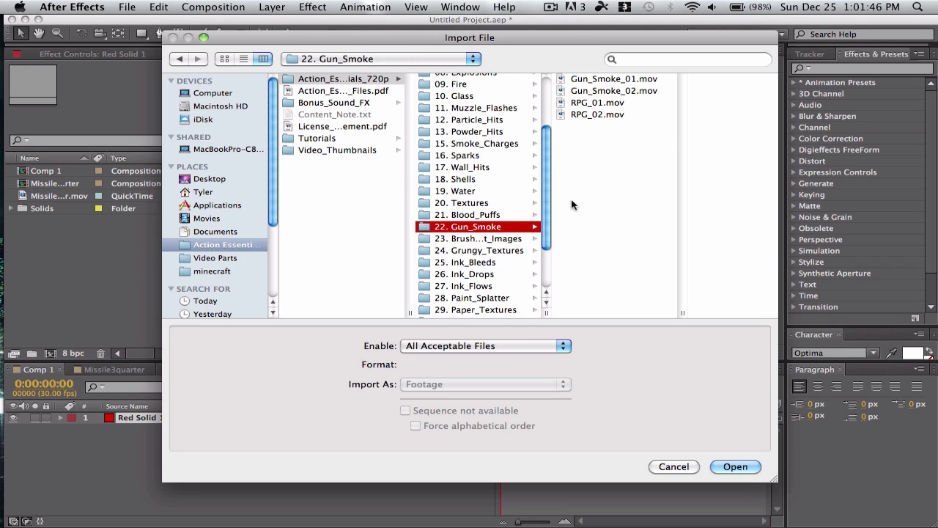
double_click(591, 115)
Put RPG_02.mov over Red Solid 1, remove the Missile3quarter layer, and scale RPG_02 up.
drag(63, 196, 592, 178)
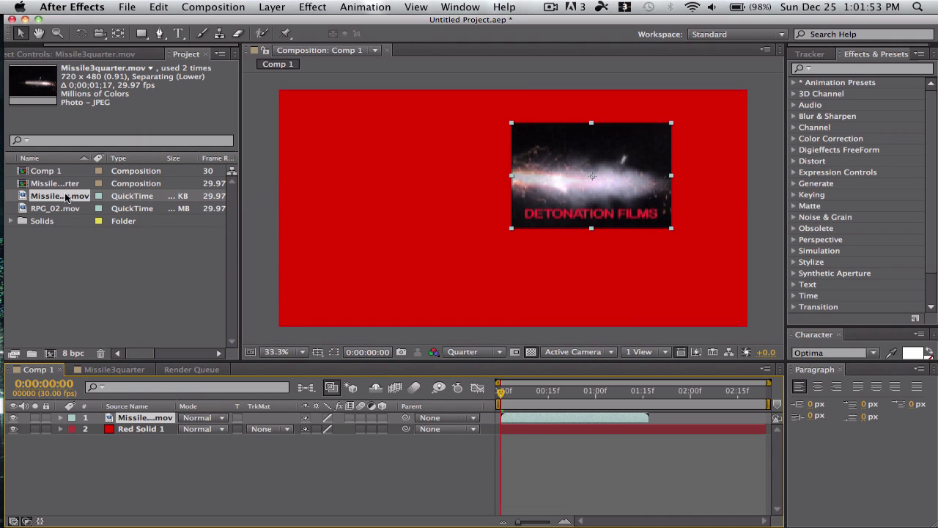
drag(62, 209, 411, 212)
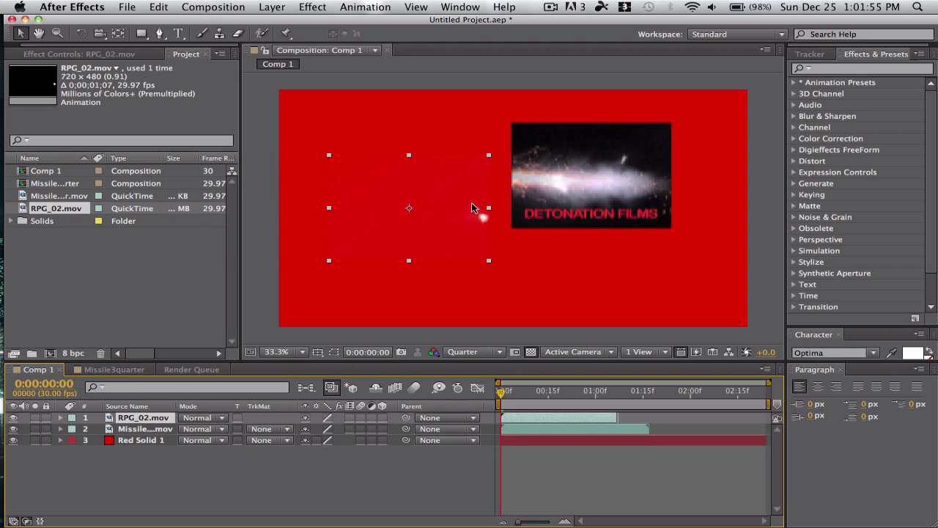
key(Delete)
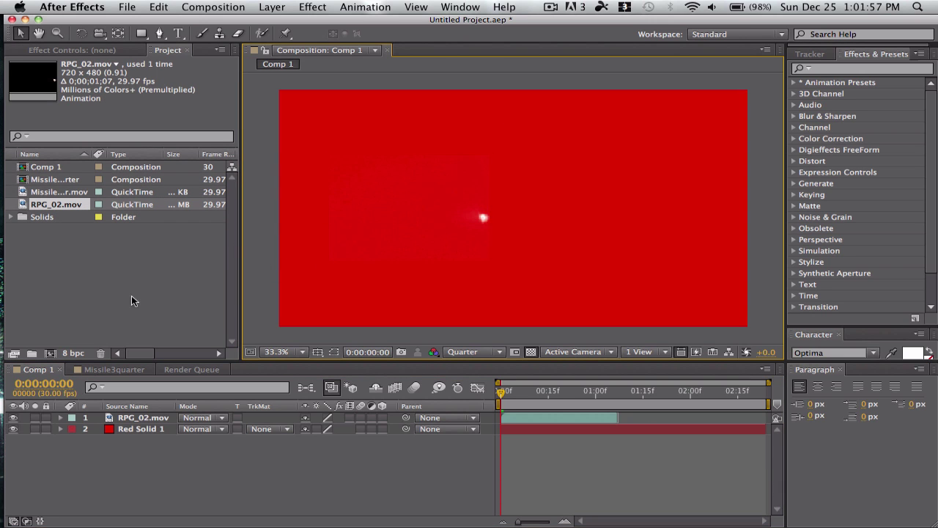
click(367, 230)
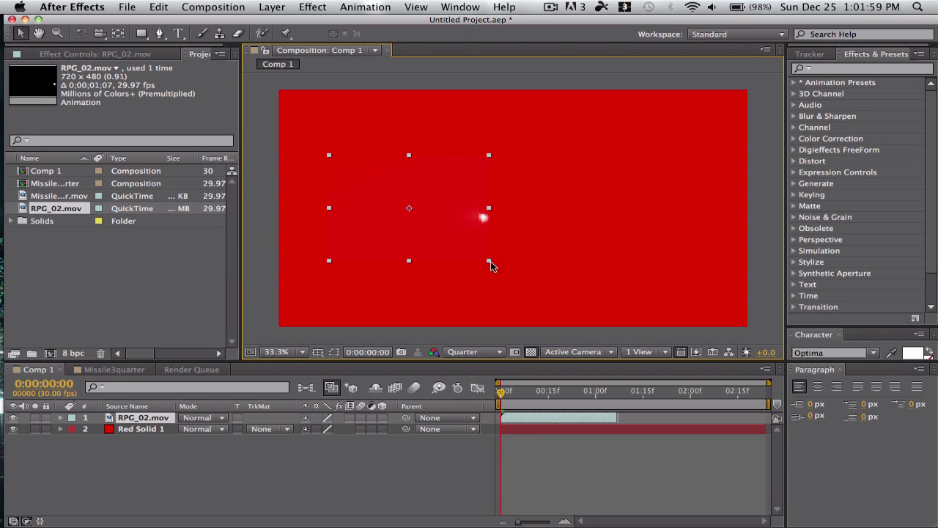
drag(490, 261, 696, 327)
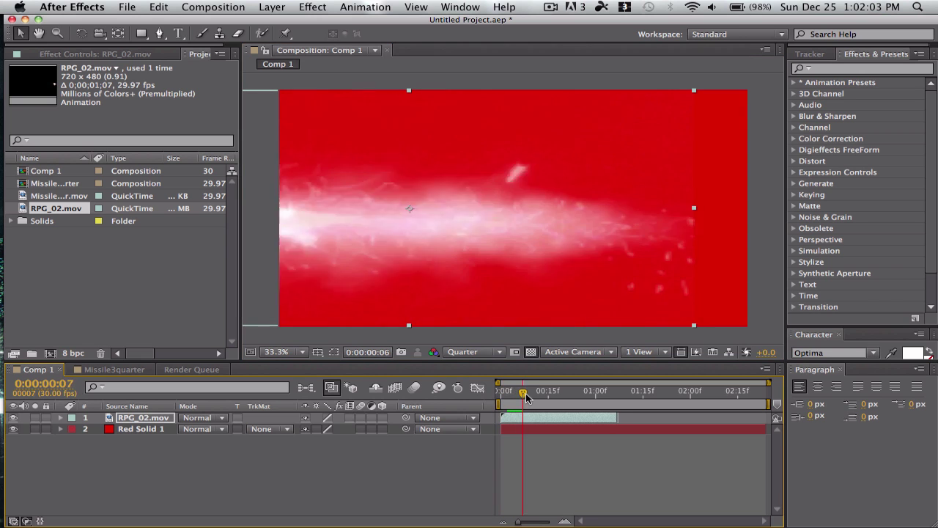